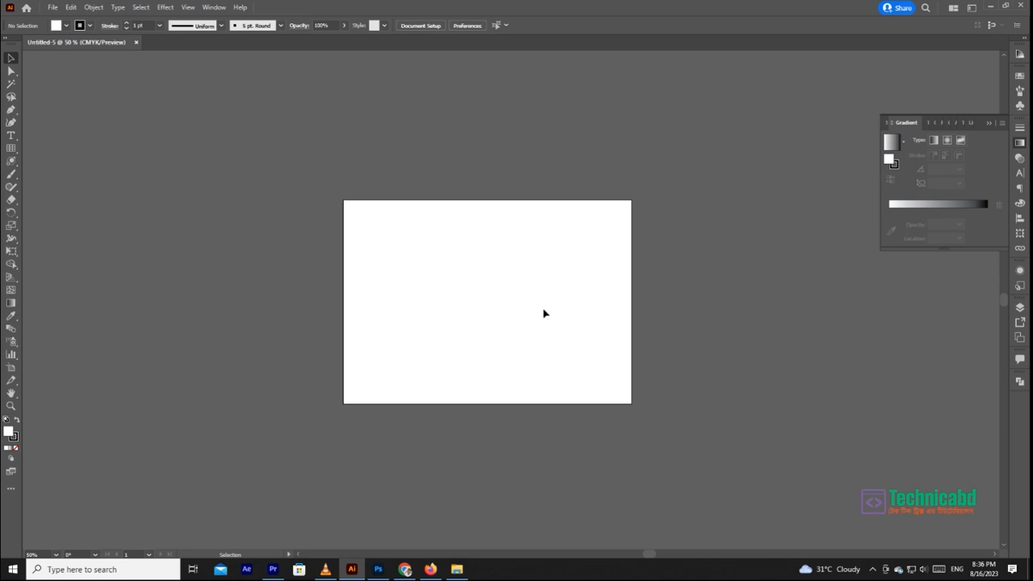
- Hide the artboards so the whole canvas is plain white
{"action": "key", "text": "ctrl+shift+h"}
{"action": "key", "text": "ctrl+shift+h"}
{"action": "key", "text": "ctrl+shift+h"}
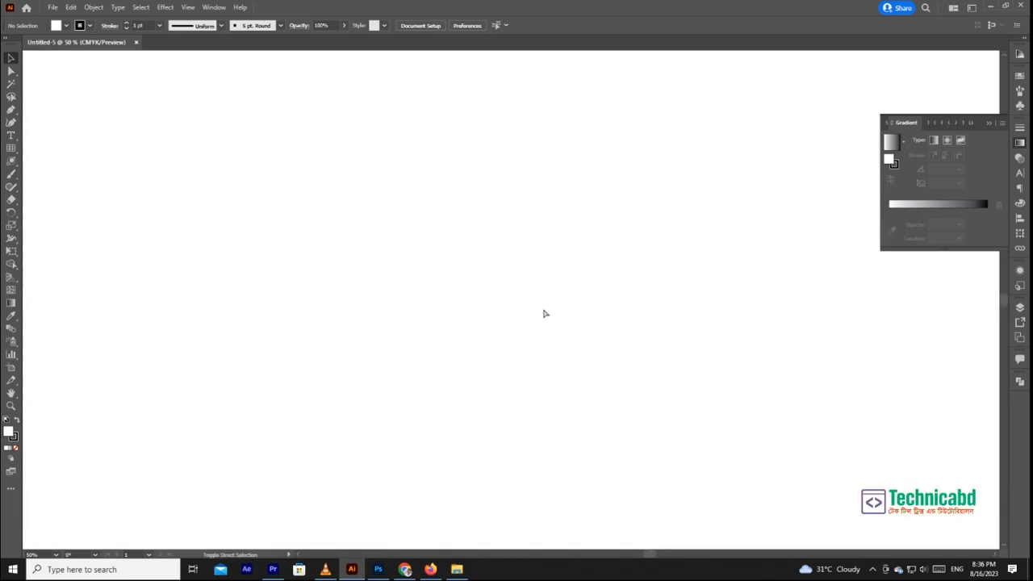
{"action": "key", "text": "ctrl+shift+h"}
{"action": "key", "text": "ctrl+shift+h"}
{"action": "key", "text": "ctrl+shift+h"}
{"action": "key", "text": "ctrl+shift+h"}
{"action": "key", "text": "ctrl+shift+h"}
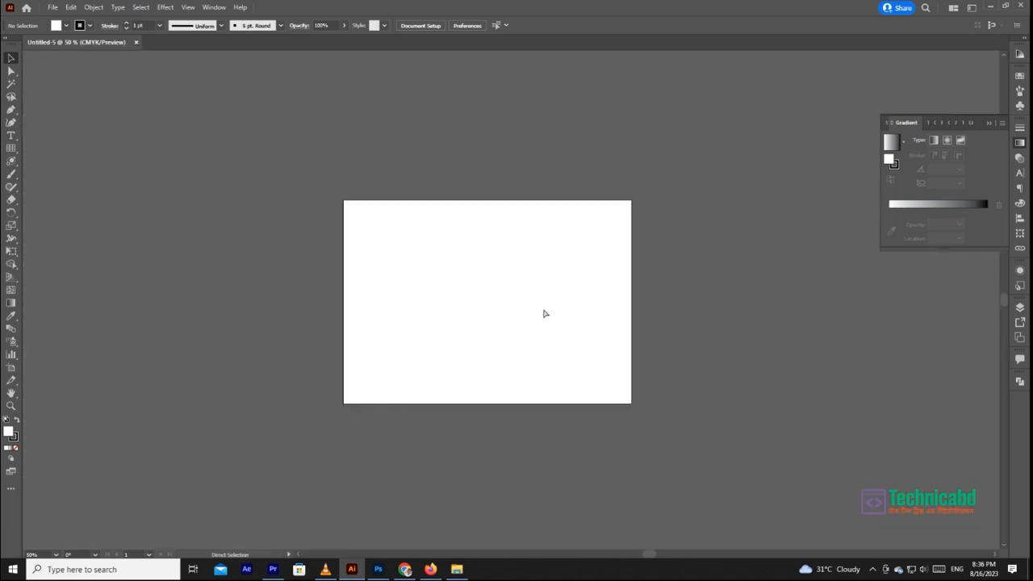
{"action": "key", "text": "ctrl+shift+h"}
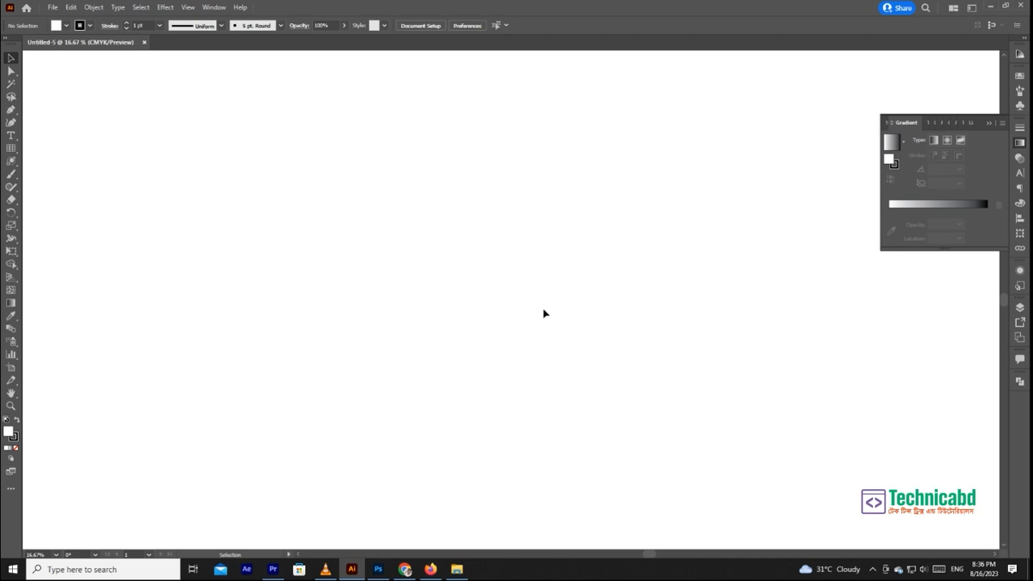
- Draw a rectangle about 1427 by 1122 pt and swap its fill and stroke to make the fill black
{"action": "right_click", "coordinate": [13, 164]}
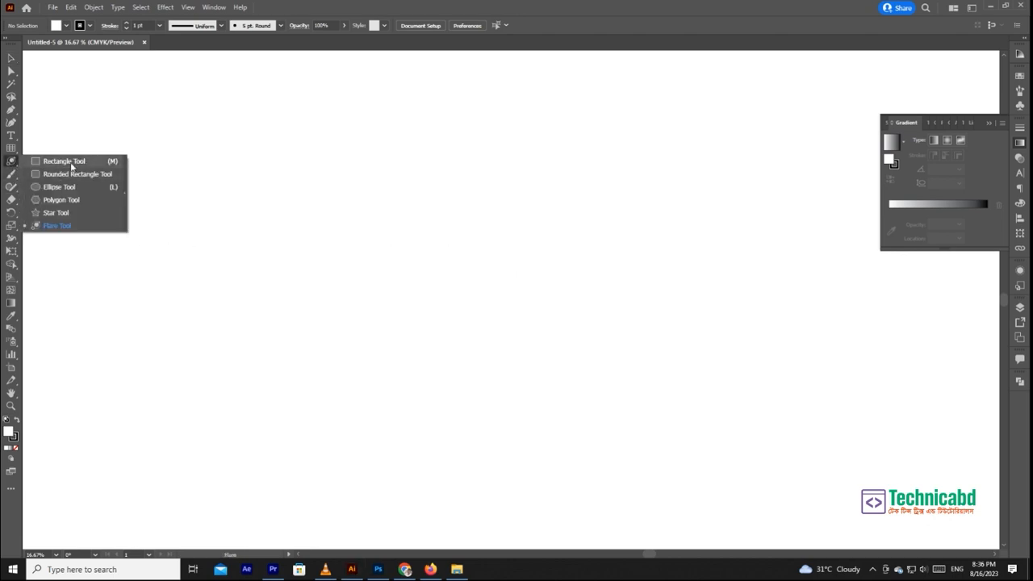
{"action": "left_click", "coordinate": [73, 166]}
{"action": "left_click_drag", "start_coordinate": [245, 197], "coordinate": [409, 325]}
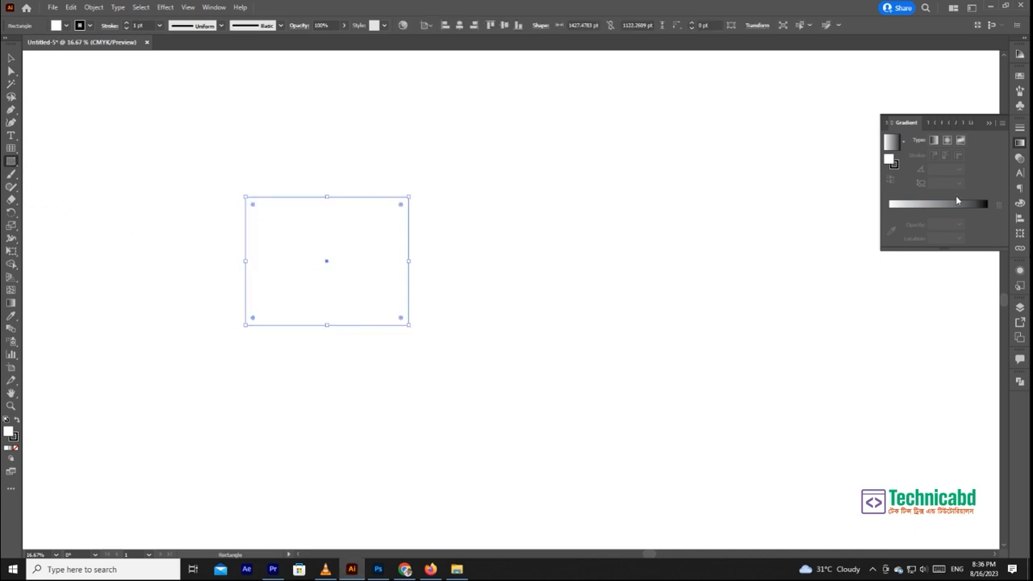
{"action": "key", "text": "shift+x"}
- Draw a black rounded rectangle of similar size beside the first rectangle
{"action": "left_click", "coordinate": [11, 160]}
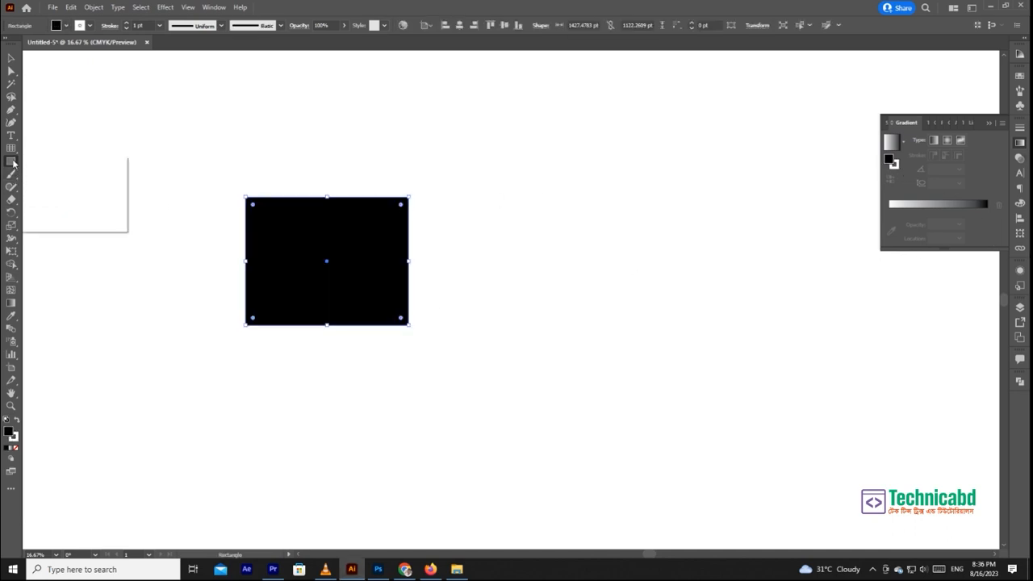
{"action": "left_click", "coordinate": [38, 175]}
{"action": "left_click_drag", "start_coordinate": [455, 193], "coordinate": [547, 341]}
{"action": "left_click", "coordinate": [576, 175], "text": "ctrl"}
{"action": "left_click_drag", "start_coordinate": [265, 206], "coordinate": [323, 272]}
- Draw a circle about 1647 pt across in the same row, beside the rounded rectangle
{"action": "left_click", "coordinate": [11, 160]}
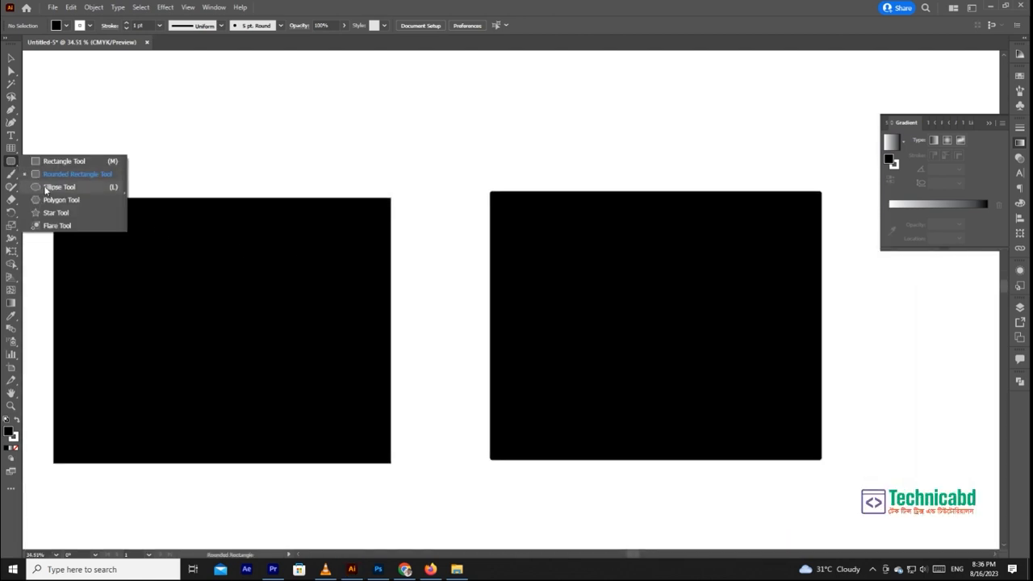
{"action": "left_click", "coordinate": [58, 187]}
{"action": "scroll", "coordinate": [500, 291], "scroll_direction": "right", "scroll_amount": 3}
{"action": "scroll", "coordinate": [535, 300], "scroll_direction": "down", "scroll_amount": 4}
{"action": "left_click_drag", "start_coordinate": [680, 302], "coordinate": [750, 355]}
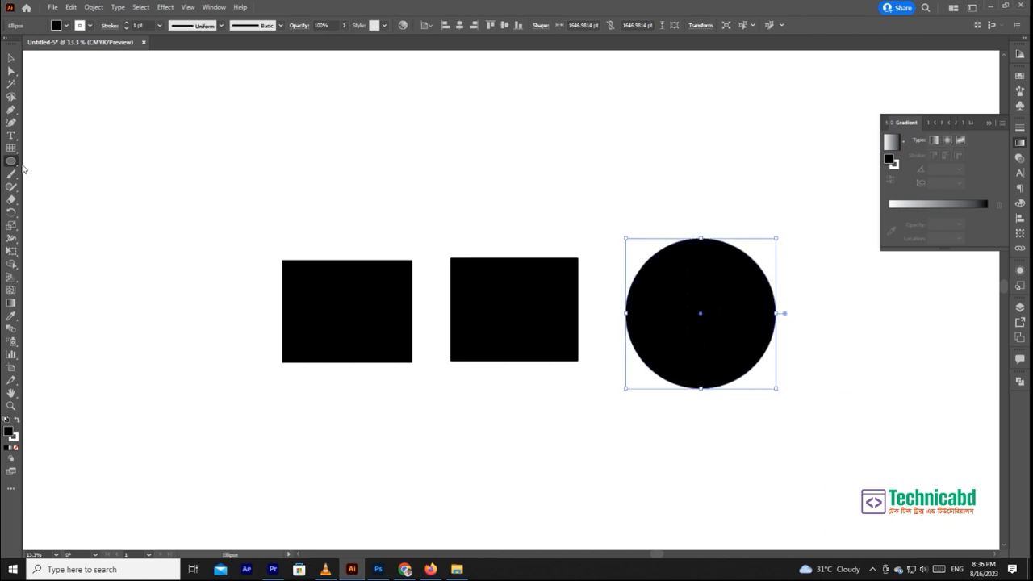
- Draw a seven-sided polygon about 1493 by 1456 pt below the two rectangles
{"action": "left_click", "coordinate": [11, 162]}
{"action": "left_click", "coordinate": [56, 200]}
{"action": "left_click_drag", "start_coordinate": [559, 414], "coordinate": [606, 464]}
{"action": "left_click_drag", "start_coordinate": [580, 443], "coordinate": [457, 481]}
- Draw a five-pointed star about 2096 by 1994 pt beside the polygon
{"action": "left_click", "coordinate": [10, 163]}
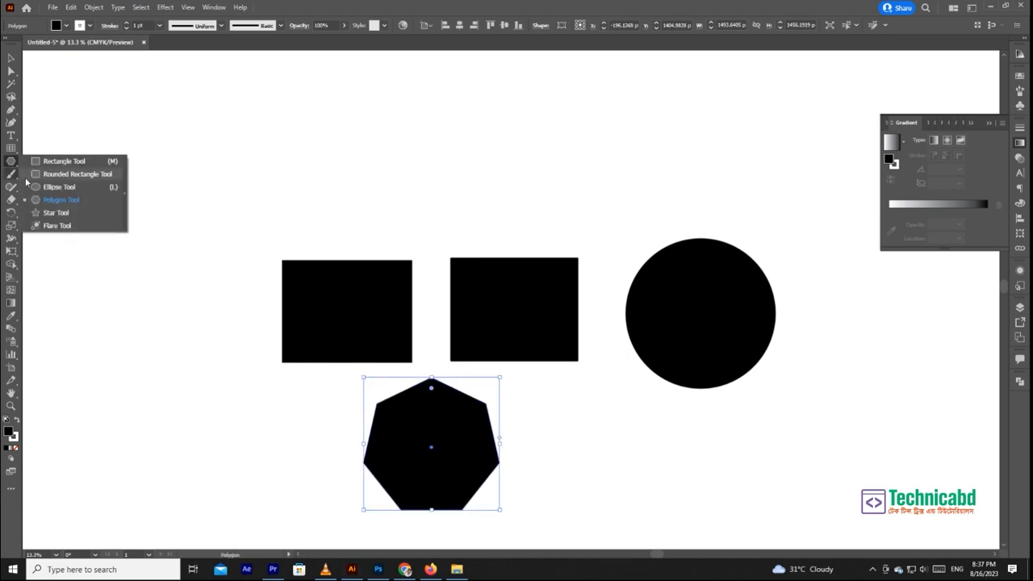
{"action": "left_click", "coordinate": [61, 212]}
{"action": "left_click_drag", "start_coordinate": [592, 422], "coordinate": [673, 515]}
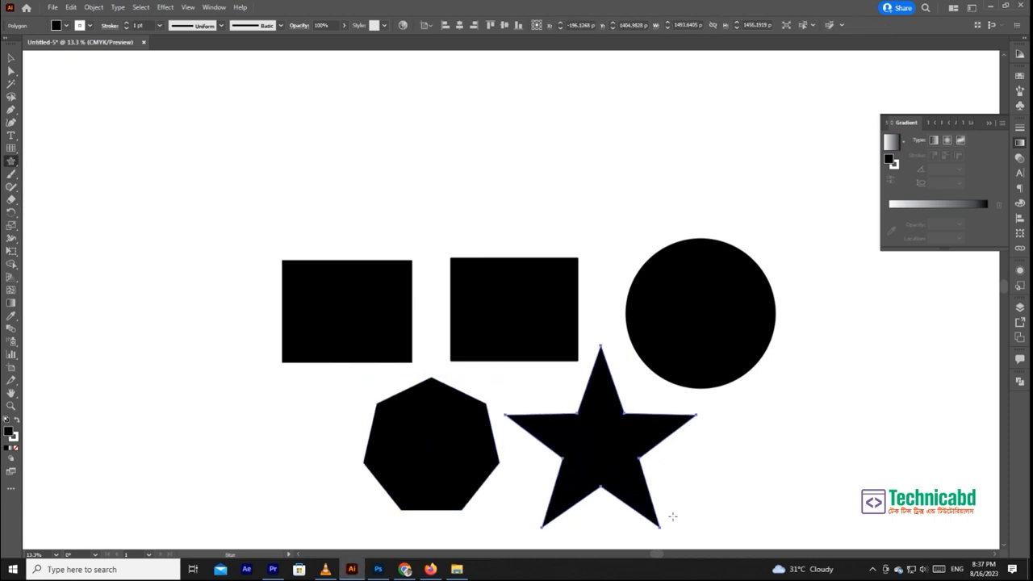
- Draw a lens flare in the empty area beside the shapes and delete it
{"action": "left_click", "coordinate": [11, 162]}
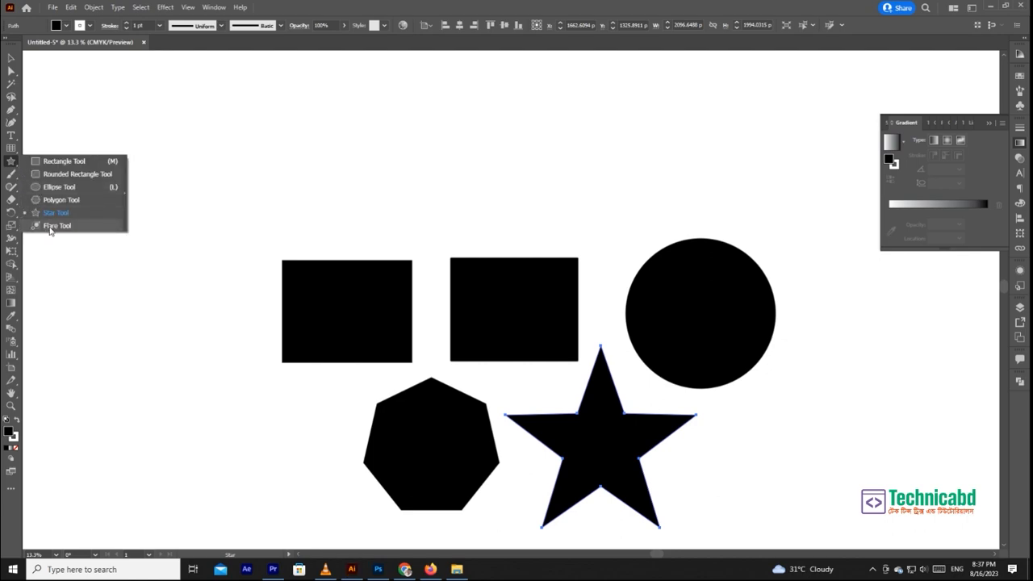
{"action": "left_click", "coordinate": [50, 229]}
{"action": "left_click_drag", "start_coordinate": [133, 362], "coordinate": [202, 437]}
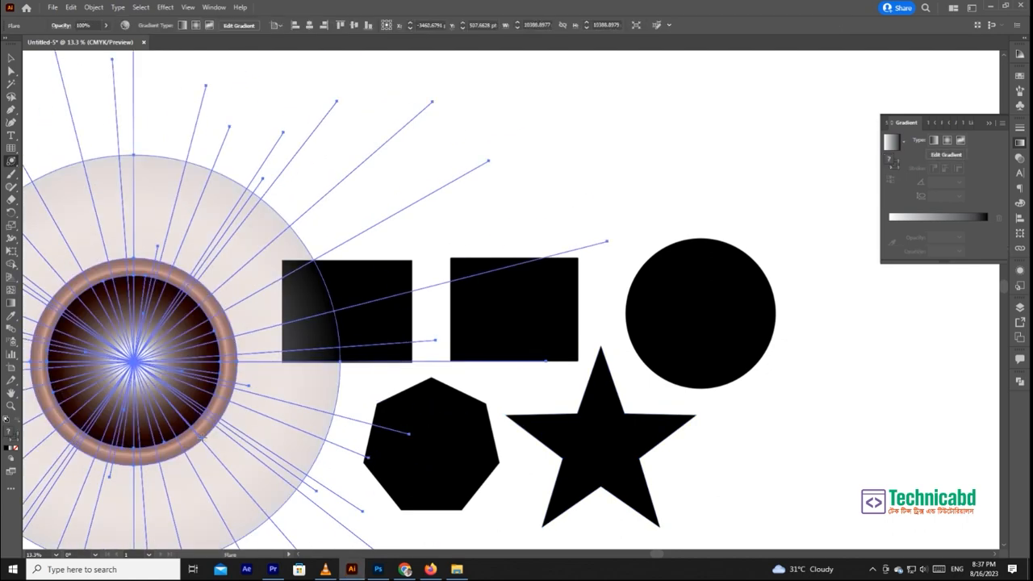
{"action": "left_click", "coordinate": [11, 60]}
{"action": "scroll", "coordinate": [318, 221], "scroll_direction": "left", "scroll_amount": 5}
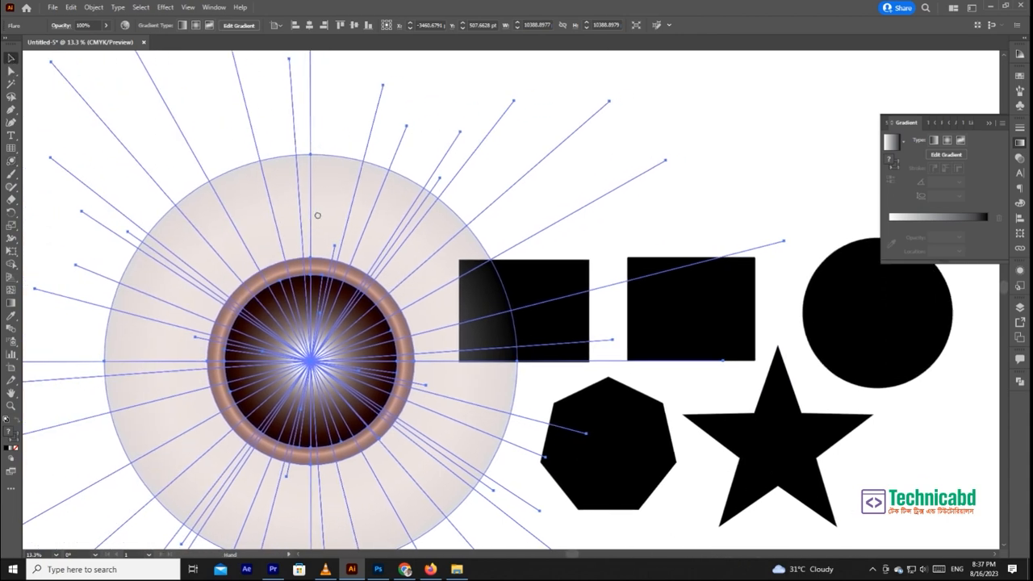
{"action": "key", "text": "Delete"}
- Select all the shapes and remove their stroke
{"action": "left_click_drag", "start_coordinate": [587, 252], "coordinate": [462, 208]}
{"action": "left_click_drag", "start_coordinate": [463, 291], "coordinate": [564, 326]}
{"action": "left_click", "coordinate": [415, 233]}
{"action": "left_click_drag", "start_coordinate": [409, 232], "coordinate": [503, 253]}
{"action": "left_click_drag", "start_coordinate": [513, 252], "coordinate": [603, 318]}
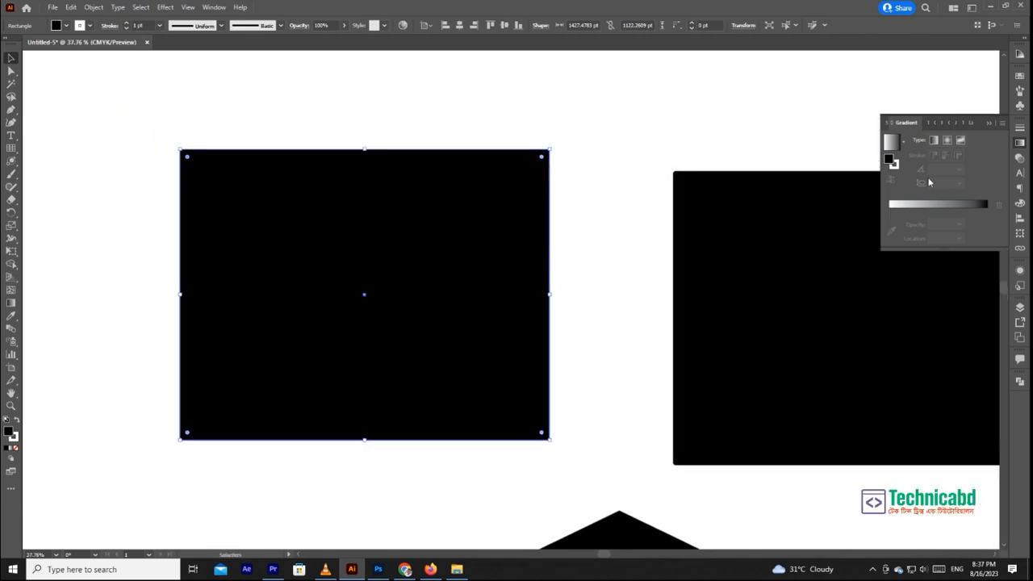
{"action": "key", "text": "a"}
{"action": "key", "text": "ctrl+a"}
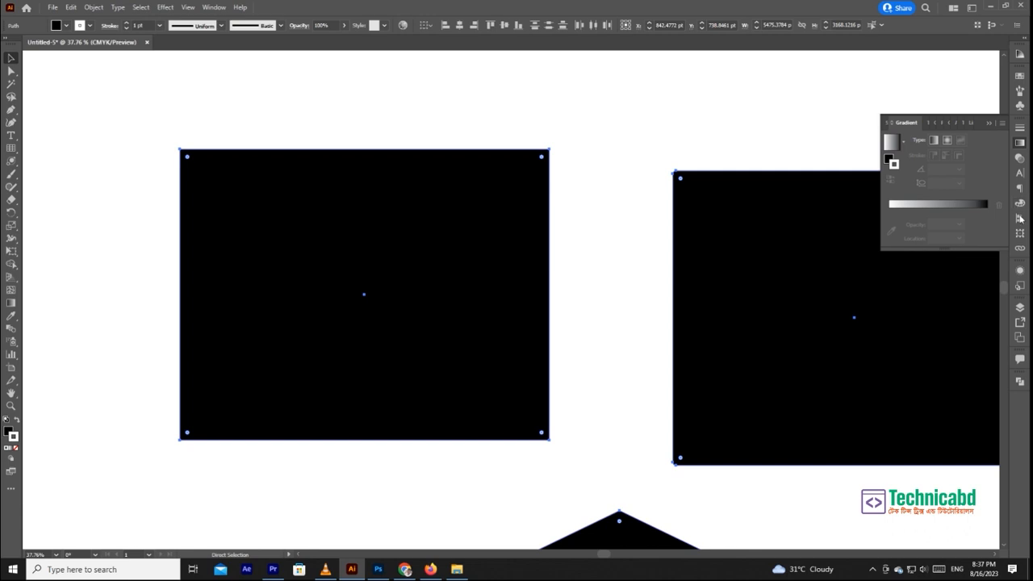
{"action": "left_click", "coordinate": [1020, 201]}
{"action": "key", "text": "v"}
- Try reshaping the first rectangle's upper-right corner with the Direct Selection tool and undo the change
{"action": "left_click", "coordinate": [574, 145]}
{"action": "left_click", "coordinate": [485, 227]}
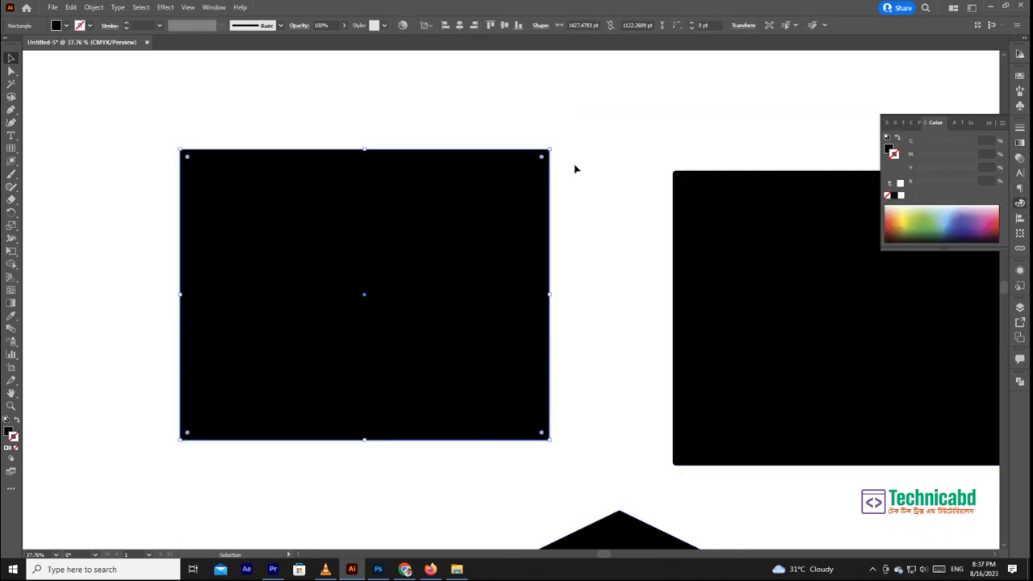
{"action": "scroll", "coordinate": [575, 169], "scroll_direction": "up", "scroll_amount": 4}
{"action": "scroll", "coordinate": [561, 205], "scroll_direction": "down", "scroll_amount": 2}
{"action": "key", "text": "a"}
{"action": "left_click_drag", "start_coordinate": [607, 105], "coordinate": [646, 166]}
{"action": "left_click_drag", "start_coordinate": [634, 99], "coordinate": [89, 169]}
{"action": "left_click_drag", "start_coordinate": [553, 152], "coordinate": [554, 219]}
{"action": "left_click_drag", "start_coordinate": [537, 309], "coordinate": [587, 203]}
{"action": "key", "text": "ctrl+z"}
- Select all four corners of the first rectangle, try rounding them with a corner handle, and undo the rounding
{"action": "left_click_drag", "start_coordinate": [662, 87], "coordinate": [85, 536]}
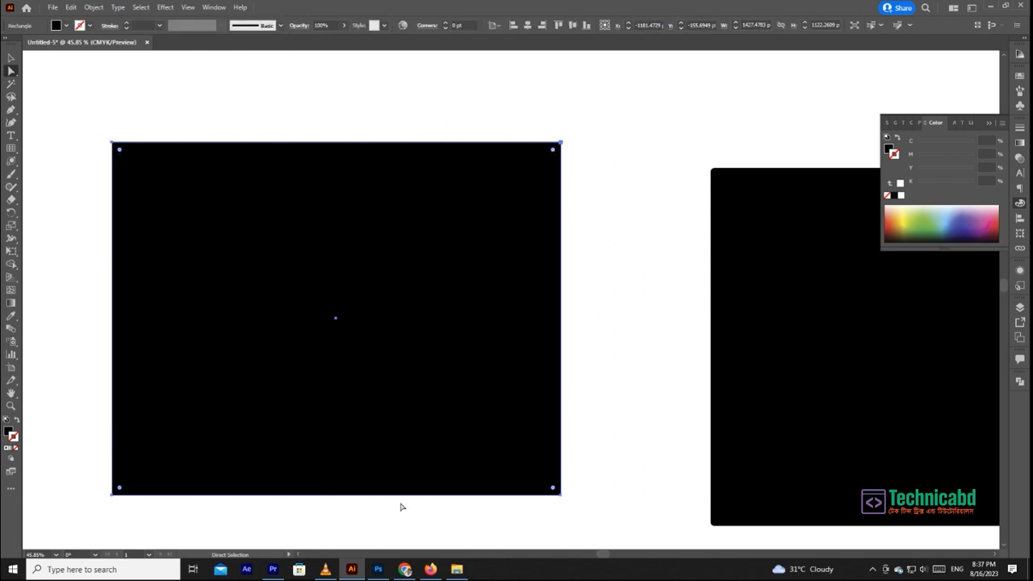
{"action": "left_click_drag", "start_coordinate": [556, 154], "coordinate": [567, 193]}
{"action": "key", "text": "ctrl+z"}
{"action": "key", "text": "ctrl+z"}
{"action": "key", "text": "ctrl+z"}
{"action": "key", "text": "ctrl+z"}
{"action": "left_click", "coordinate": [618, 127]}
- Fill all the shapes with blue by setting the colour to C 100, M 54, Y 0, K 0
{"action": "key", "text": "ctrl+minus"}
{"action": "key", "text": "ctrl+minus"}
{"action": "key", "text": "ctrl+minus"}
{"action": "key", "text": "ctrl+a"}
{"action": "left_click_drag", "start_coordinate": [935, 143], "coordinate": [1019, 143]}
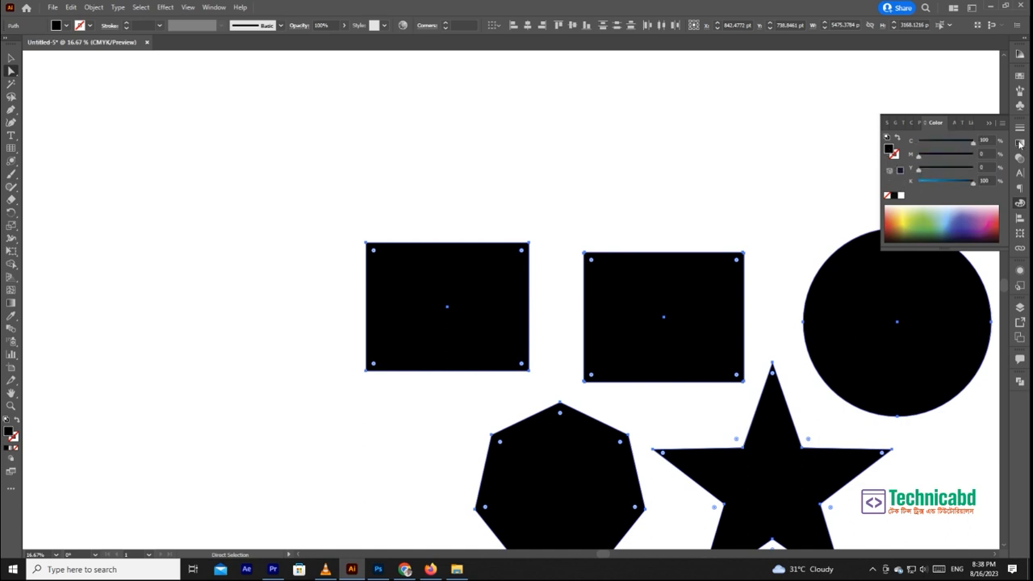
{"action": "left_click_drag", "start_coordinate": [974, 186], "coordinate": [947, 157]}
{"action": "left_click_drag", "start_coordinate": [692, 231], "coordinate": [420, 117]}
{"action": "left_click", "coordinate": [449, 115]}
- Delete the rounded rectangle between the plain rectangle and the circle
{"action": "left_click_drag", "start_coordinate": [220, 107], "coordinate": [254, 171]}
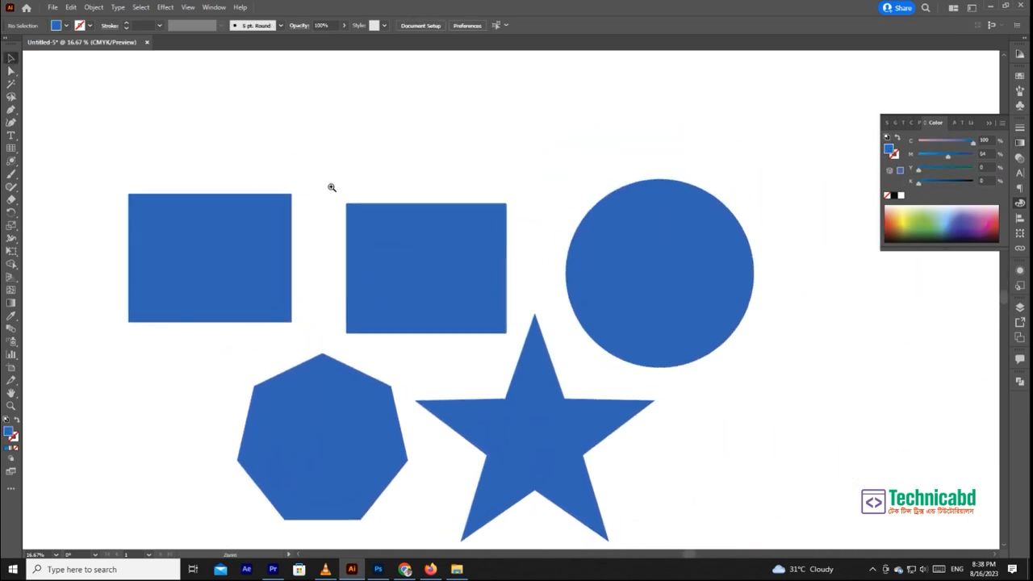
{"action": "left_click_drag", "start_coordinate": [333, 189], "coordinate": [394, 226]}
{"action": "left_click", "coordinate": [232, 228]}
{"action": "left_click_drag", "start_coordinate": [259, 212], "coordinate": [226, 223]}
{"action": "left_click", "coordinate": [365, 251]}
{"action": "key", "text": "Delete"}
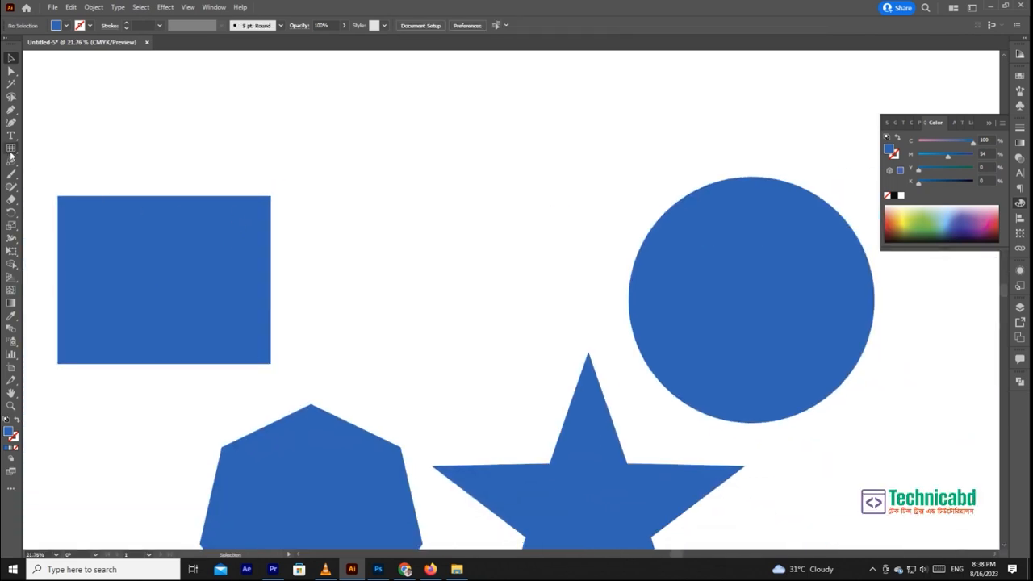
- Draw a new blue rounded rectangle about 1420 by 1140 pt between the plain rectangle and the circle
{"action": "right_click", "coordinate": [15, 163]}
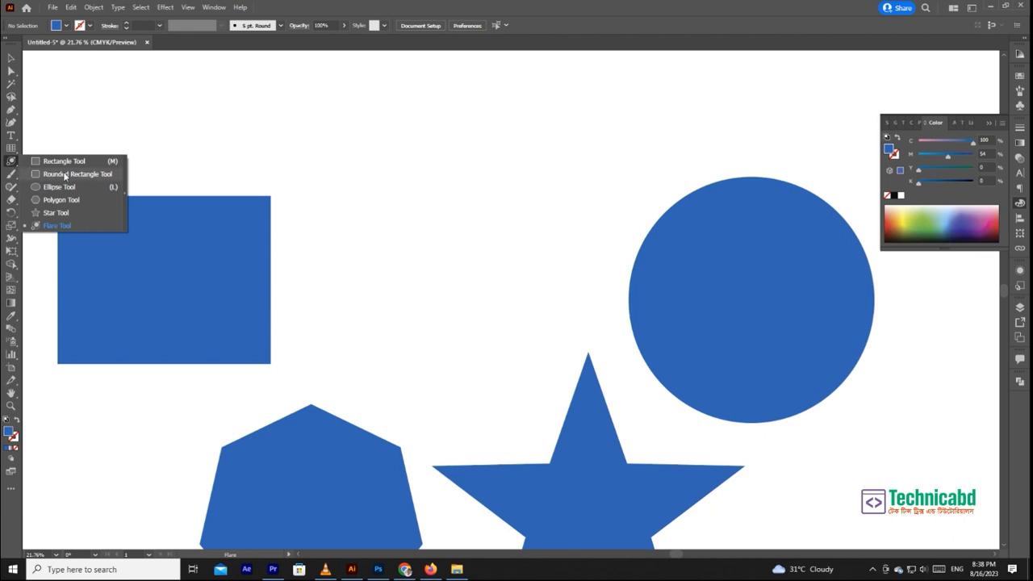
{"action": "left_click", "coordinate": [64, 176]}
{"action": "mouse_move", "coordinate": [385, 168]}
{"action": "left_mouse_down"}
{"action": "mouse_move", "coordinate": [495, 300]}
{"action": "mouse_move", "coordinate": [560, 323]}
{"action": "mouse_move", "coordinate": [509, 337]}
{"action": "mouse_move", "coordinate": [546, 355]}
{"action": "left_mouse_up"}
{"action": "key", "text": "ctrl+space"}
{"action": "left_click_drag", "start_coordinate": [350, 187], "coordinate": [397, 318]}
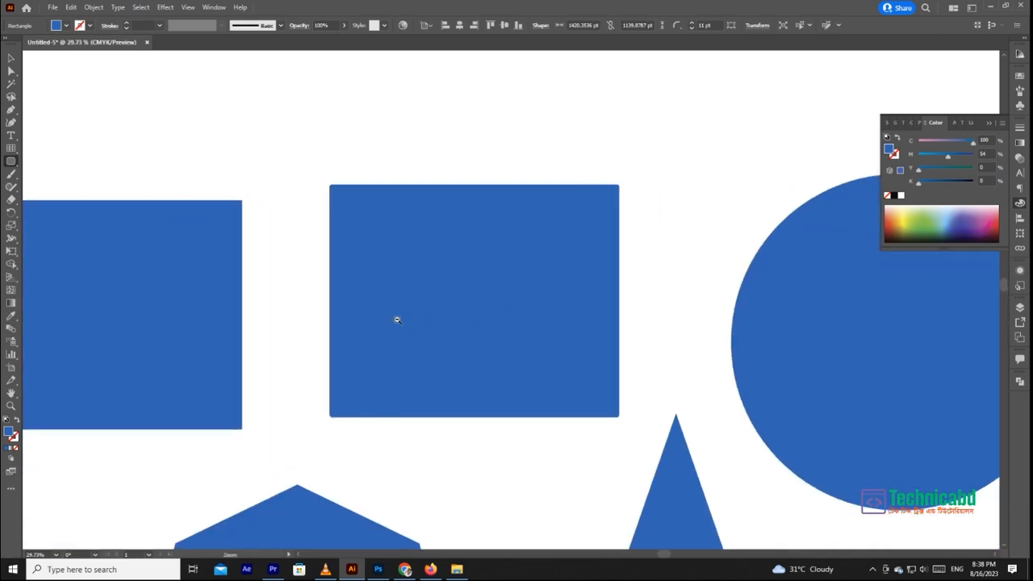
- Round the plain rectangle's corners to about 30 pt and delete that rectangle
{"action": "left_click", "coordinate": [12, 58]}
{"action": "key", "text": "space"}
{"action": "left_click_drag", "start_coordinate": [138, 122], "coordinate": [352, 136]}
{"action": "left_click_drag", "start_coordinate": [326, 231], "coordinate": [363, 215]}
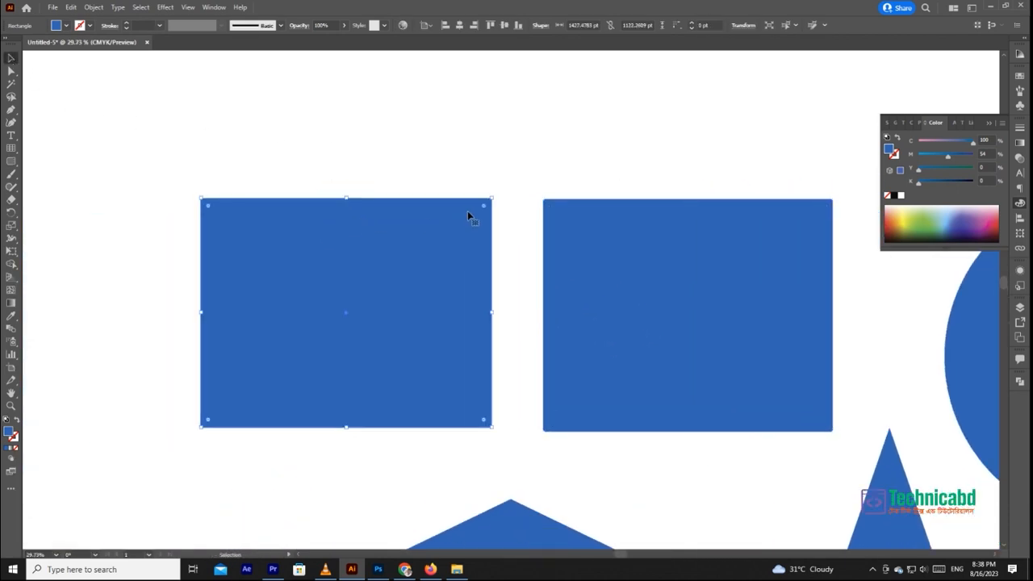
{"action": "mouse_move", "coordinate": [484, 204]}
{"action": "left_mouse_down"}
{"action": "mouse_move", "coordinate": [455, 229]}
{"action": "mouse_move", "coordinate": [492, 206]}
{"action": "mouse_move", "coordinate": [478, 219]}
{"action": "left_mouse_up"}
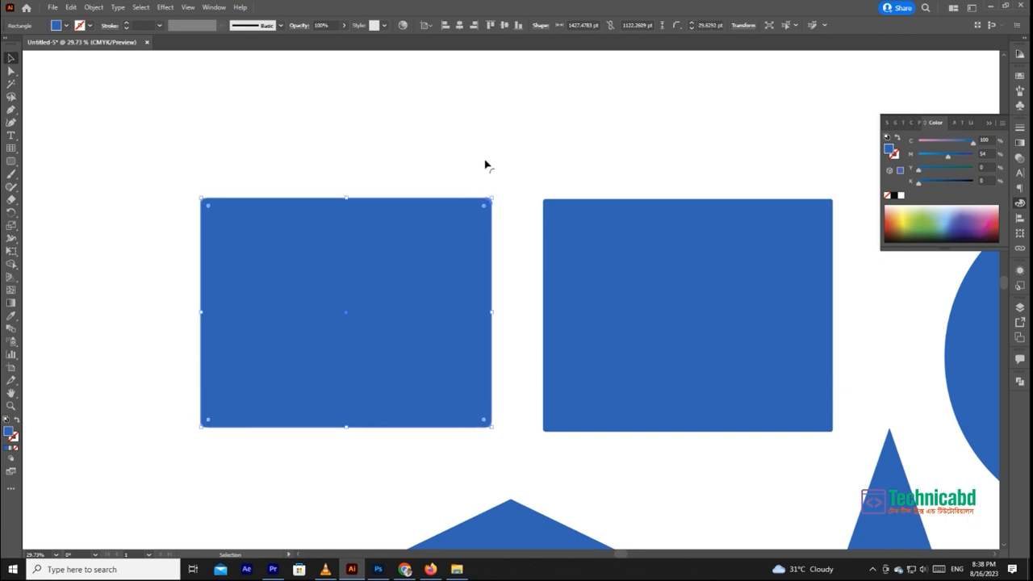
{"action": "key", "text": "Delete"}
- Draw a blue square about 1063 pt wide in the empty space beside the rounded rectangle
{"action": "left_click", "coordinate": [11, 161]}
{"action": "left_click", "coordinate": [75, 161]}
{"action": "left_click_drag", "start_coordinate": [130, 178], "coordinate": [345, 381]}
{"action": "left_click", "coordinate": [10, 59]}
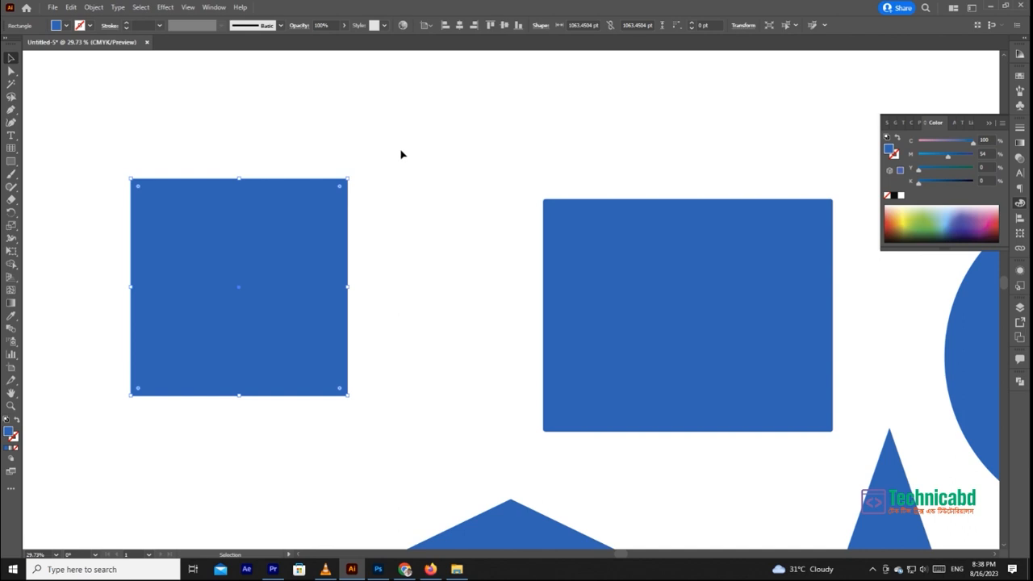
- Delete the blue square and the rounded rectangle
{"action": "scroll", "coordinate": [426, 154], "scroll_direction": "down", "scroll_amount": 2}
{"action": "scroll", "coordinate": [426, 153], "scroll_direction": "right", "scroll_amount": 2}
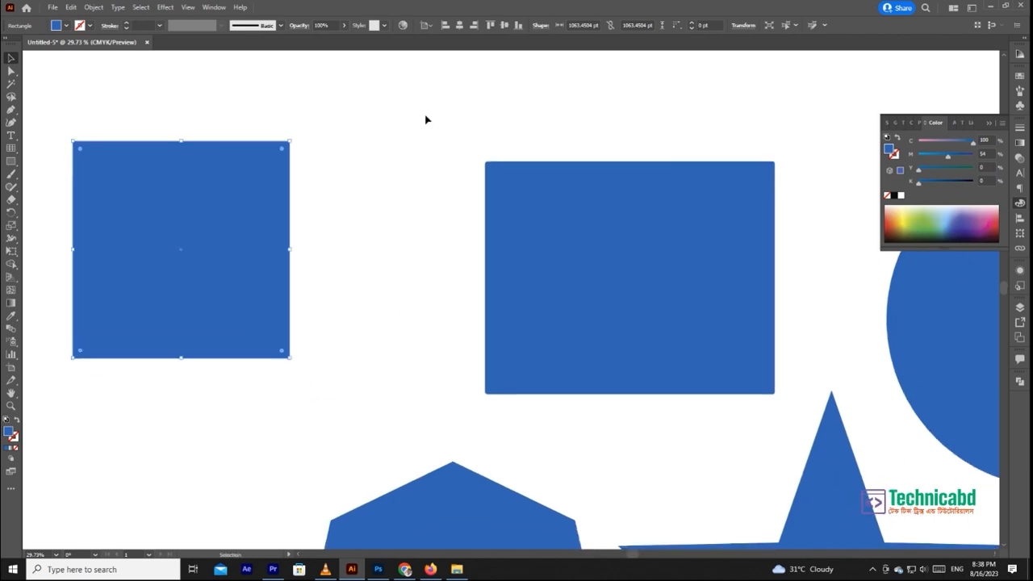
{"action": "key", "text": "Delete"}
{"action": "left_click", "coordinate": [571, 220]}
{"action": "key", "text": "Delete"}
- Draw a circle about 1137 pt across from its centre above the polygon and undo it
{"action": "left_click_drag", "start_coordinate": [8, 165], "coordinate": [39, 189]}
{"action": "left_click", "coordinate": [39, 188]}
{"action": "left_click_drag", "start_coordinate": [709, 223], "coordinate": [625, 249]}
{"action": "mouse_move", "coordinate": [381, 205]}
{"action": "left_mouse_down"}
{"action": "mouse_move", "coordinate": [422, 270]}
{"action": "mouse_move", "coordinate": [488, 321]}
{"action": "mouse_move", "coordinate": [423, 281]}
{"action": "mouse_move", "coordinate": [497, 355]}
{"action": "mouse_move", "coordinate": [415, 301]}
{"action": "mouse_move", "coordinate": [396, 275]}
{"action": "mouse_move", "coordinate": [421, 321]}
{"action": "left_mouse_up"}
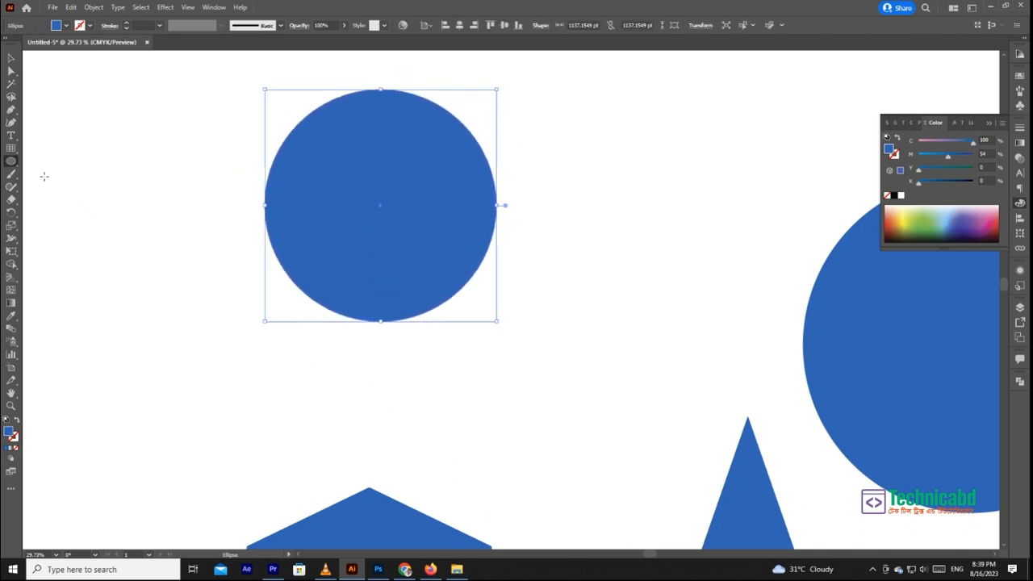
{"action": "key", "text": "ctrl+z"}
- Draw a circle about 68 pt across and place a copy exactly on top of it with magenta set to 0%
{"action": "left_click", "coordinate": [15, 165]}
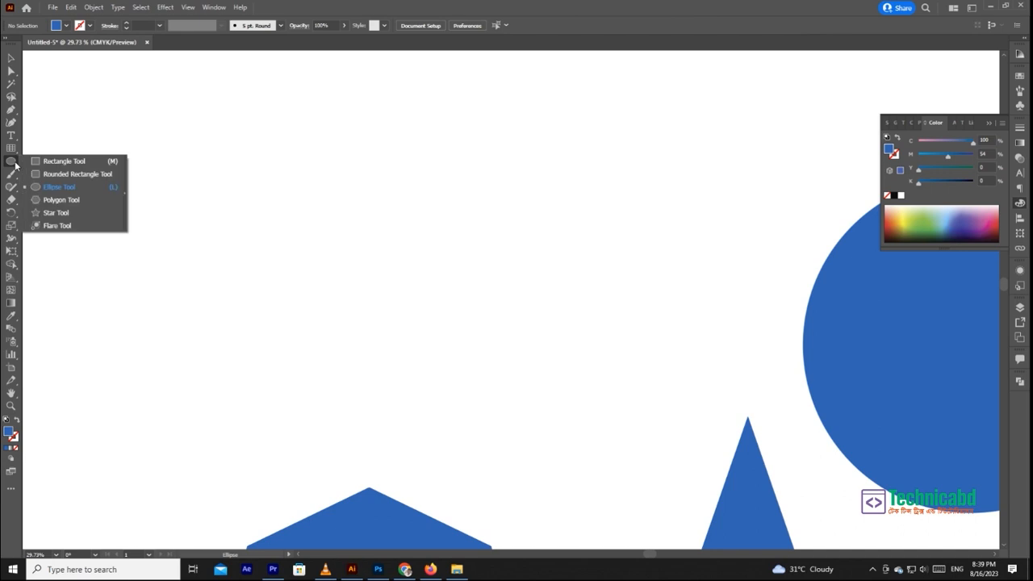
{"action": "mouse_move", "coordinate": [344, 213]}
{"action": "left_mouse_down"}
{"action": "mouse_move", "coordinate": [405, 295]}
{"action": "mouse_move", "coordinate": [377, 246]}
{"action": "mouse_move", "coordinate": [580, 452]}
{"action": "mouse_move", "coordinate": [356, 232]}
{"action": "mouse_move", "coordinate": [374, 267]}
{"action": "mouse_move", "coordinate": [393, 281]}
{"action": "mouse_move", "coordinate": [349, 221]}
{"action": "left_mouse_up"}
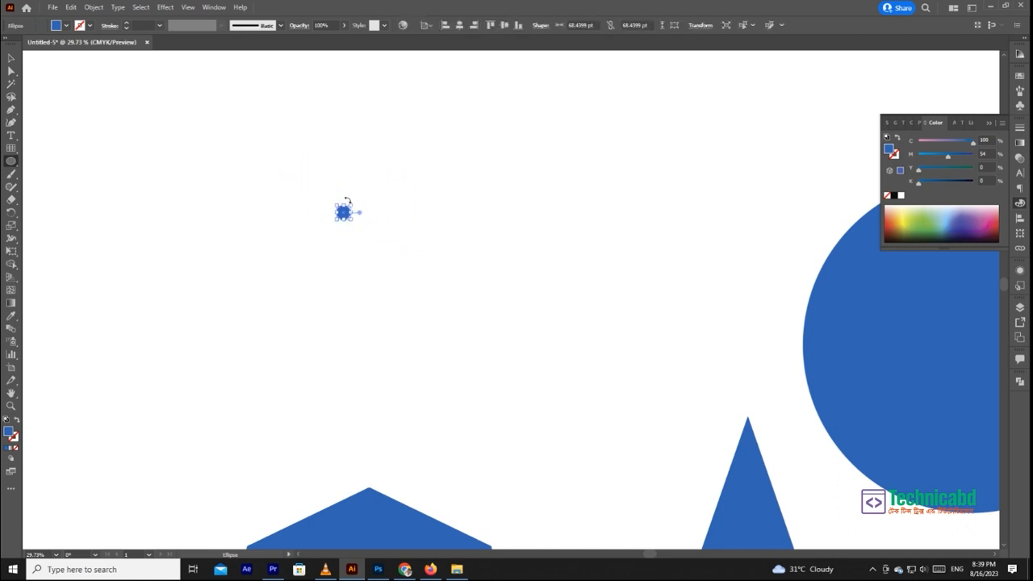
{"action": "scroll", "coordinate": [358, 212], "scroll_direction": "up", "scroll_amount": 5}
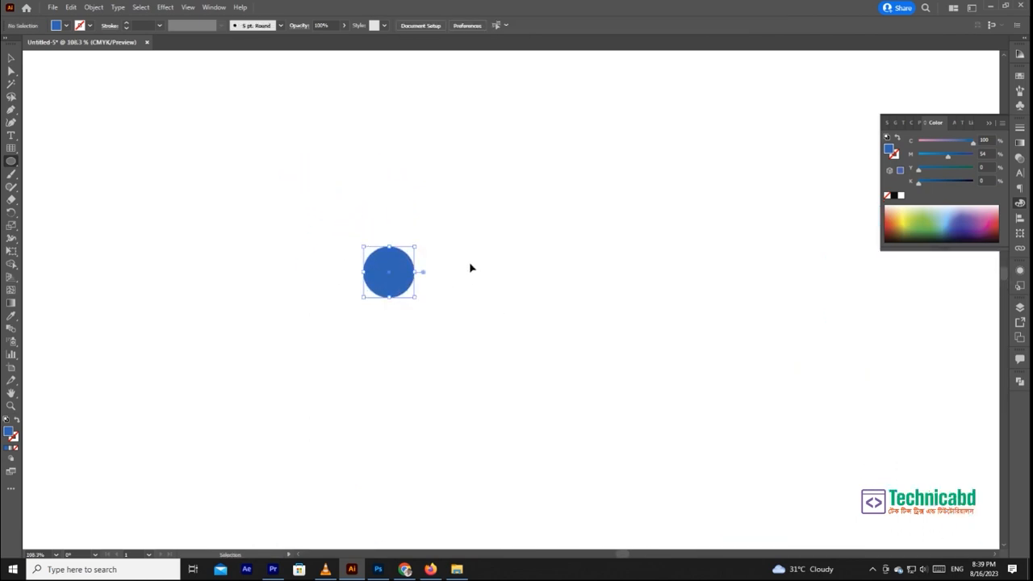
{"action": "left_click_drag", "start_coordinate": [946, 155], "coordinate": [917, 157]}
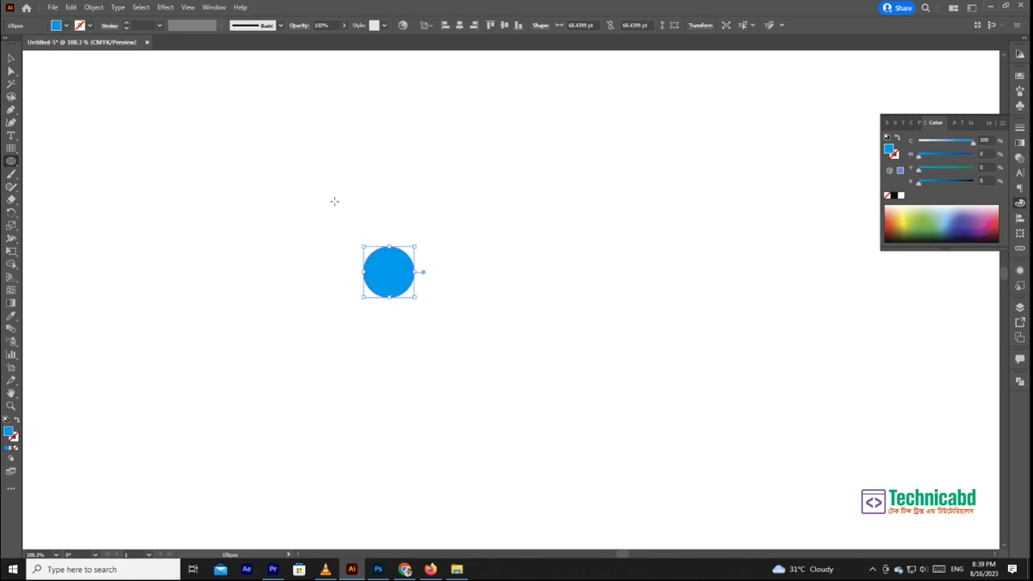
- Try turning the light blue circle into a pie shape with its pie handle and undo the changes
{"action": "left_click", "coordinate": [10, 58]}
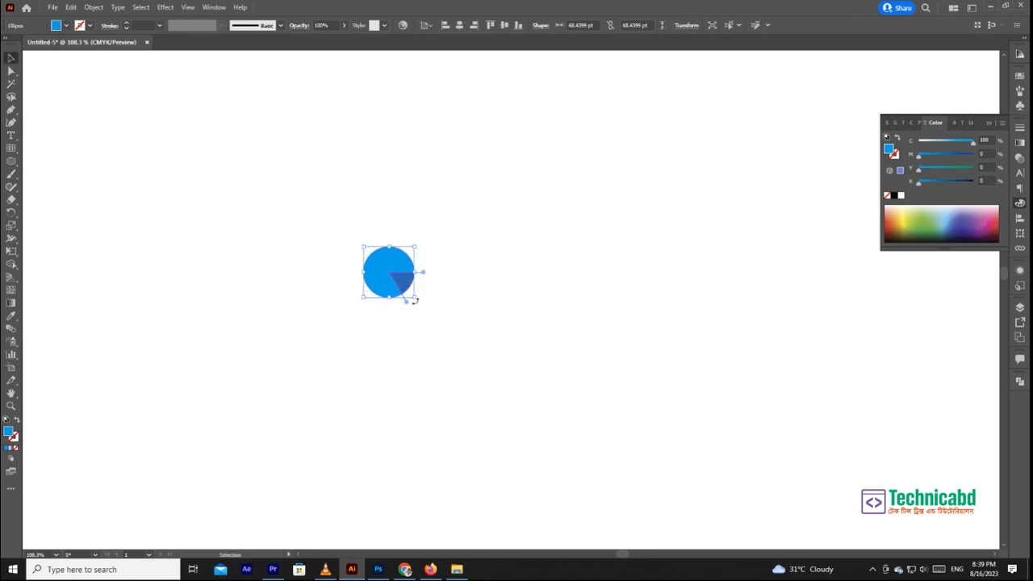
{"action": "left_click_drag", "start_coordinate": [392, 271], "coordinate": [395, 326]}
{"action": "key", "text": "ctrl+z"}
{"action": "key", "text": "ctrl+z"}
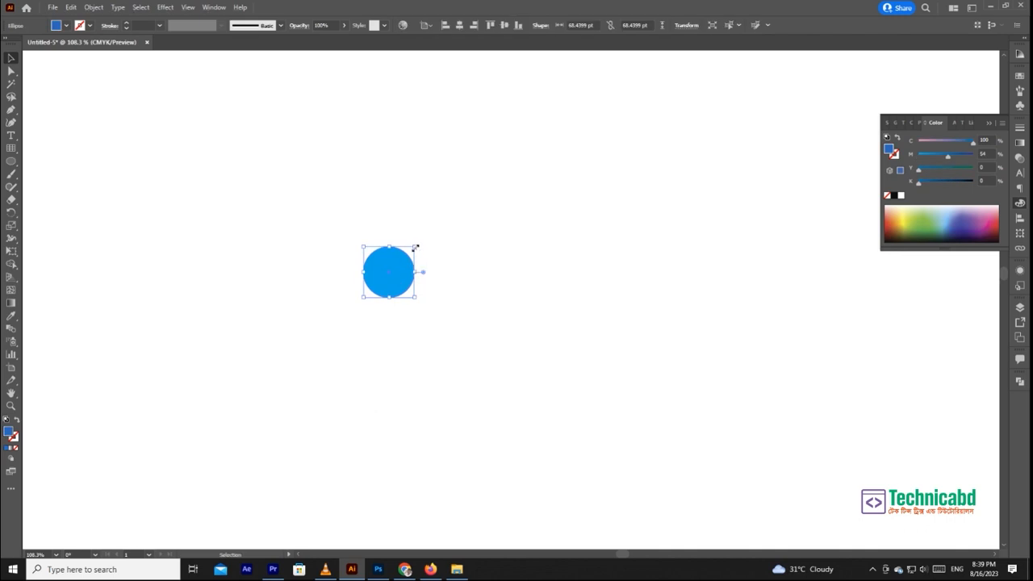
- Enlarge the darker rear circle from its centre to about 100 pt, and undo a further off-centre enlargement
{"action": "left_click_drag", "start_coordinate": [416, 246], "coordinate": [480, 235]}
{"action": "left_click_drag", "start_coordinate": [425, 310], "coordinate": [465, 406]}
{"action": "mouse_move", "coordinate": [622, 512]}
{"action": "left_mouse_down"}
{"action": "mouse_move", "coordinate": [425, 364]}
{"action": "mouse_move", "coordinate": [604, 496]}
{"action": "mouse_move", "coordinate": [452, 362]}
{"action": "mouse_move", "coordinate": [633, 476]}
{"action": "left_mouse_up"}
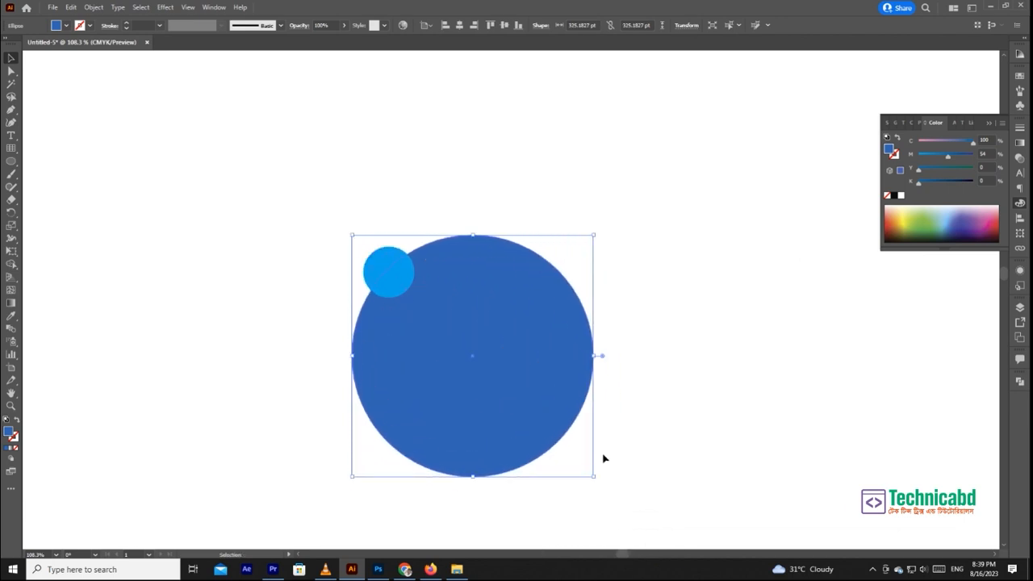
{"action": "key", "text": "ctrl+z"}
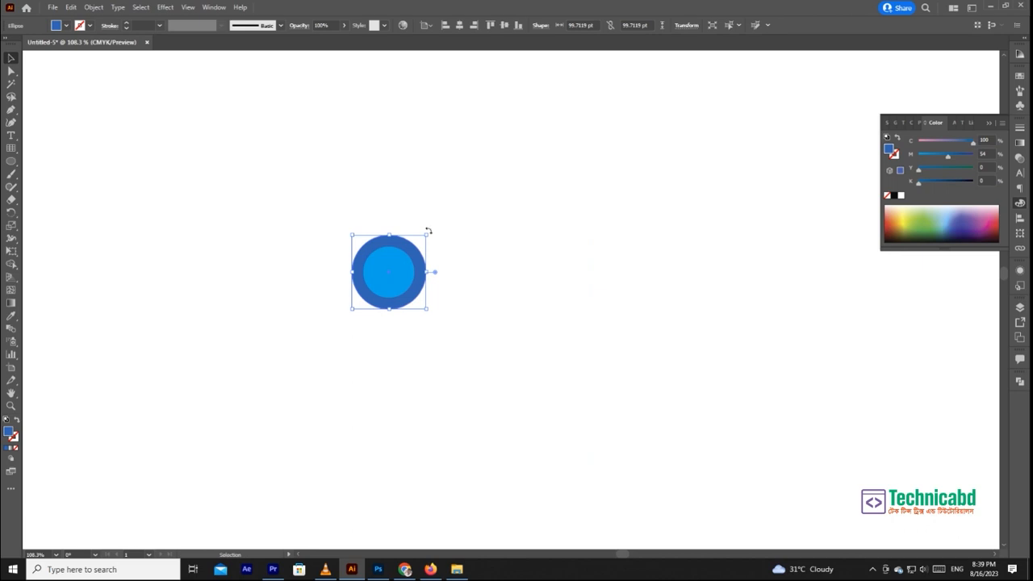
- Enlarge the darker circle from its centre to about 347 pt, and delete both concentric circles
{"action": "left_click_drag", "start_coordinate": [426, 235], "coordinate": [600, 146]}
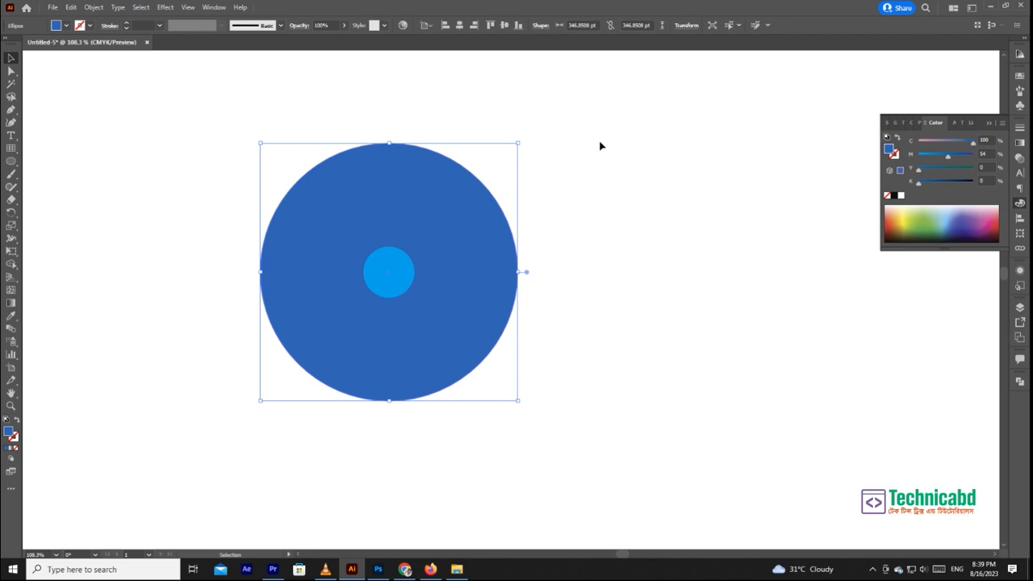
{"action": "key", "text": "Delete"}
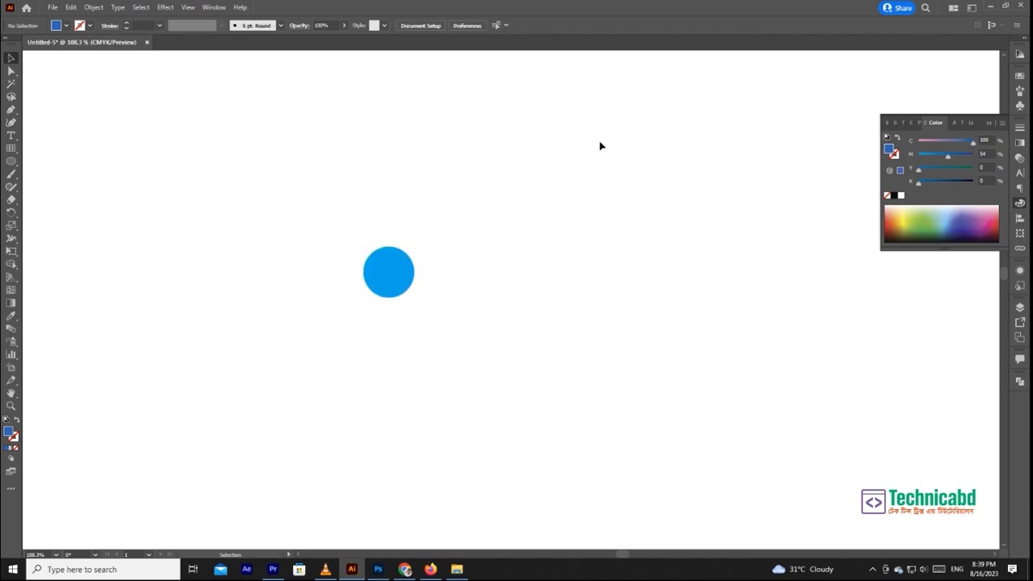
{"action": "key", "text": "ctrl+minus"}
{"action": "key", "text": "ctrl+minus"}
{"action": "key", "text": "ctrl+minus"}
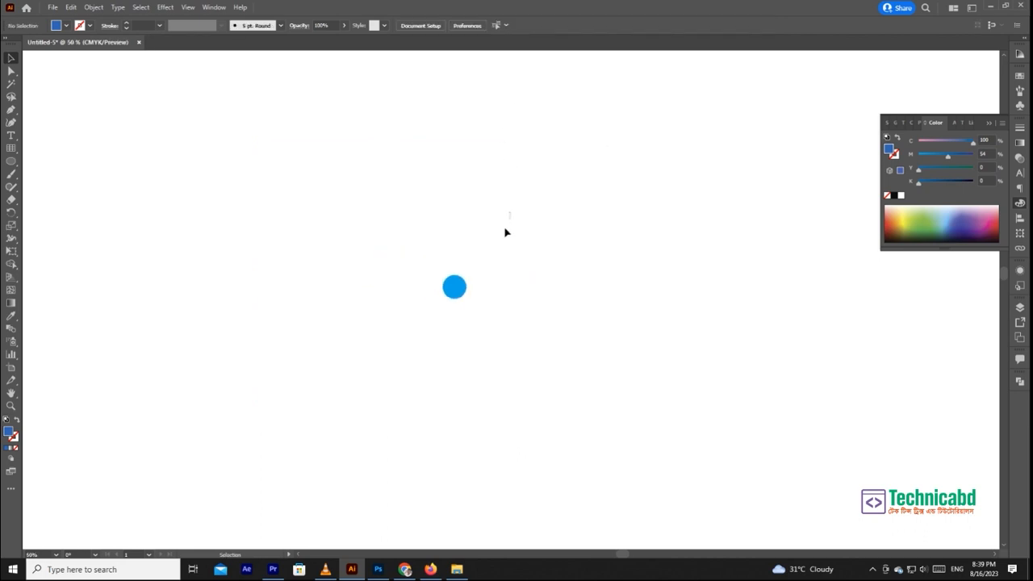
{"action": "left_click_drag", "start_coordinate": [524, 240], "coordinate": [414, 316]}
{"action": "key", "text": "Delete"}
- Delete the seven-sided polygon beside the star and activate the Polygon tool
{"action": "left_click_drag", "start_coordinate": [549, 351], "coordinate": [473, 210]}
{"action": "left_click_drag", "start_coordinate": [624, 304], "coordinate": [426, 328]}
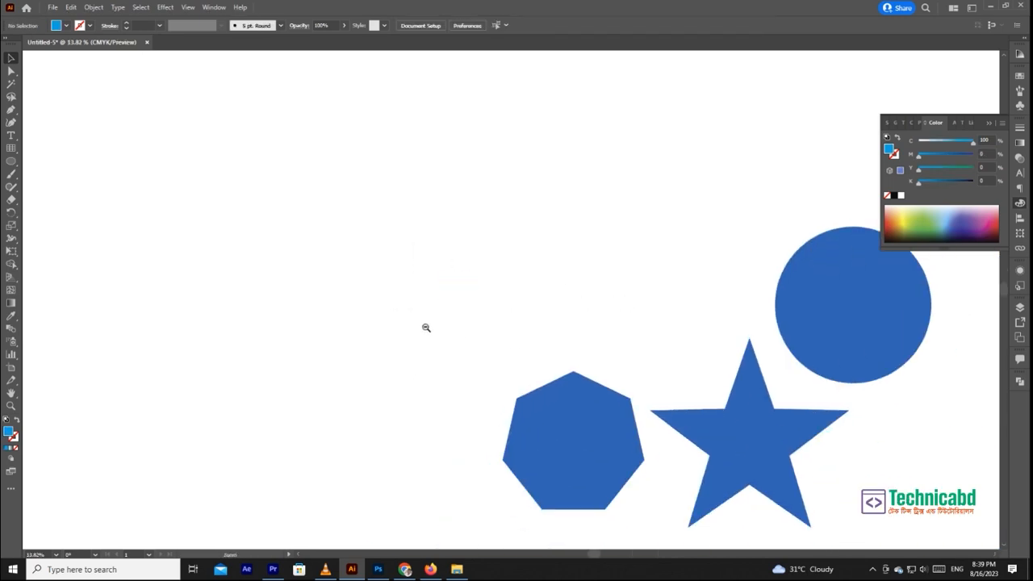
{"action": "left_click_drag", "start_coordinate": [615, 333], "coordinate": [516, 293]}
{"action": "left_click_drag", "start_coordinate": [379, 364], "coordinate": [339, 278]}
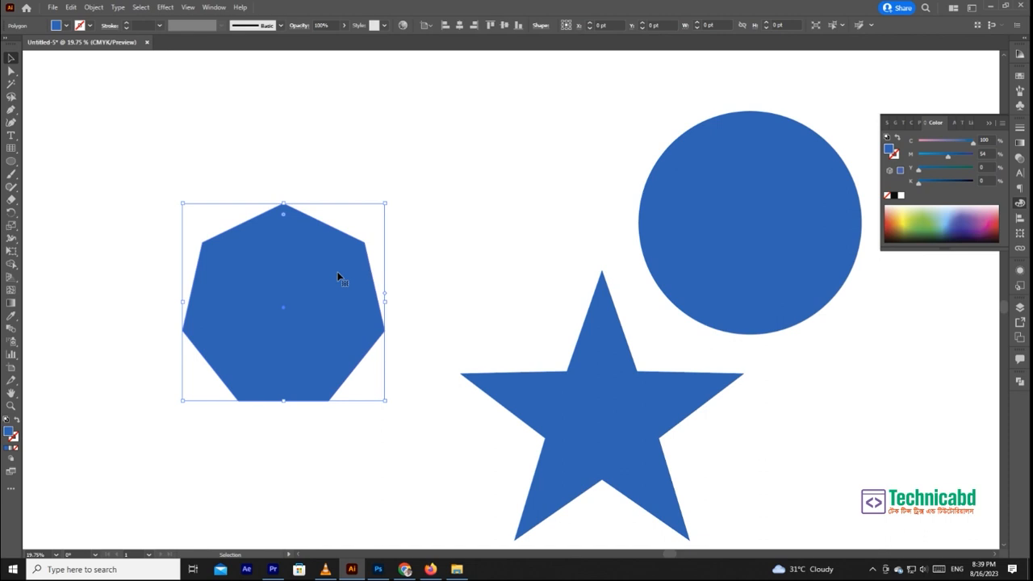
{"action": "left_click", "coordinate": [9, 164]}
{"action": "left_click", "coordinate": [10, 164]}
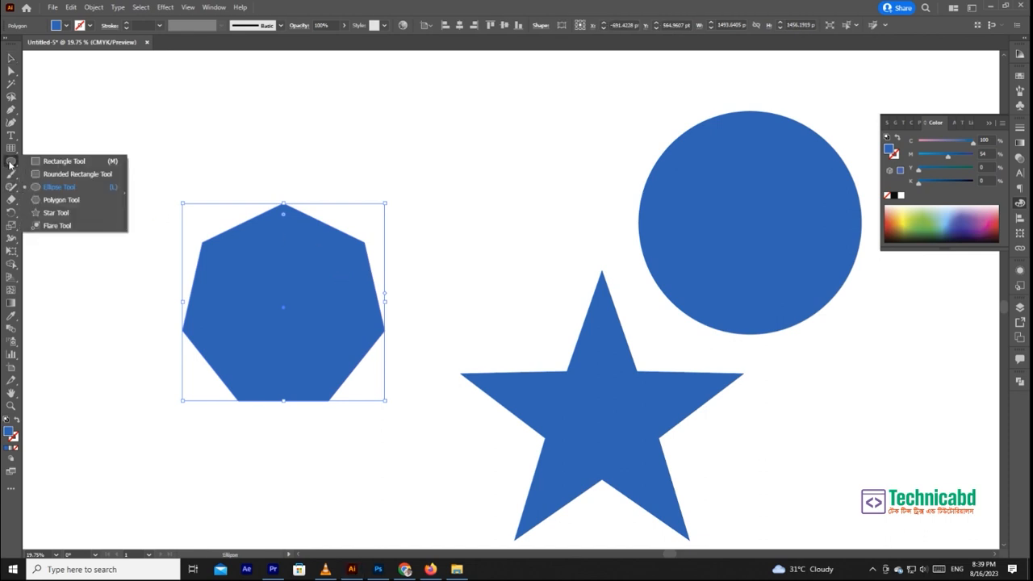
{"action": "left_click", "coordinate": [49, 202]}
{"action": "left_click_drag", "start_coordinate": [519, 210], "coordinate": [586, 309]}
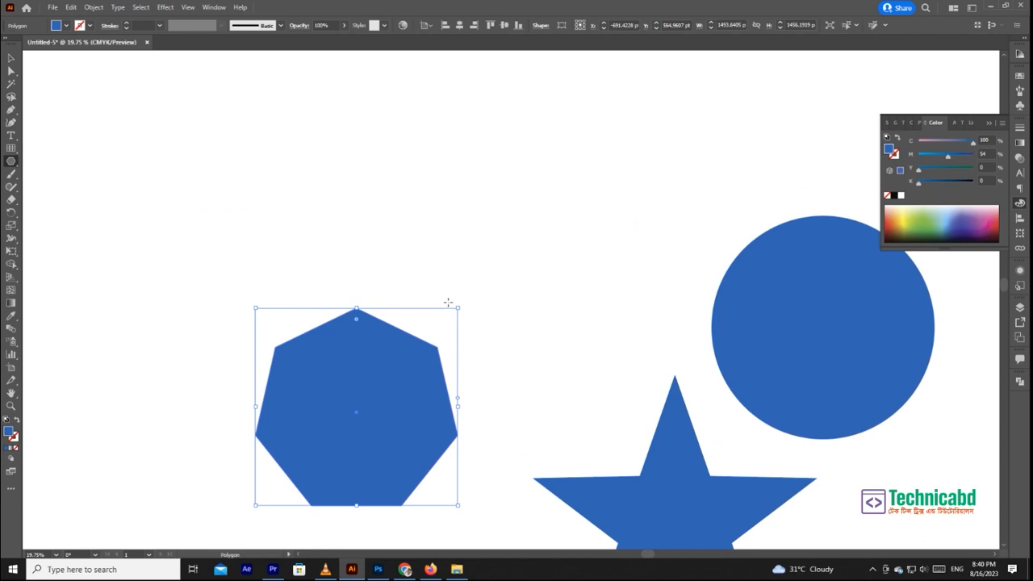
{"action": "key", "text": "Delete"}
- Draw a polygon about 1600 pt wide in the empty area above the star, varying its number of sides and ending with a pentagon
{"action": "mouse_move", "coordinate": [282, 168]}
{"action": "left_mouse_down"}
{"action": "mouse_move", "coordinate": [393, 331]}
{"action": "mouse_move", "coordinate": [350, 261]}
{"action": "left_mouse_up"}
{"action": "key", "text": "Down"}
{"action": "key", "text": "Up"}
{"action": "key", "text": "Down"}
{"action": "key", "text": "Up"}
{"action": "key", "text": "Up"}
{"action": "key", "text": "Down"}
{"action": "key", "text": "Up"}
{"action": "key", "text": "Down"}
{"action": "key", "text": "Down"}
{"action": "key", "text": "Down"}
{"action": "key", "text": "Down"}
{"action": "key", "text": "Up"}
{"action": "key", "text": "Up"}
{"action": "key", "text": "Up"}
{"action": "key", "text": "Up"}
{"action": "key", "text": "Down"}
{"action": "key", "text": "Down"}
{"action": "key", "text": "Down"}
{"action": "key", "text": "Down"}
{"action": "key", "text": "Up"}
{"action": "key", "text": "Up"}
{"action": "key", "text": "Down"}
{"action": "key", "text": "Down"}
{"action": "key", "text": "Down"}
{"action": "key", "text": "Up"}
{"action": "key", "text": "Up"}
{"action": "key", "text": "Up"}
{"action": "key", "text": "Up"}
{"action": "key", "text": "Down"}
{"action": "key", "text": "Down"}
- Move the pentagon slightly down and to the right, and deselect it
{"action": "left_click", "coordinate": [11, 58]}
{"action": "left_click_drag", "start_coordinate": [276, 172], "coordinate": [315, 237]}
{"action": "left_click", "coordinate": [420, 153]}
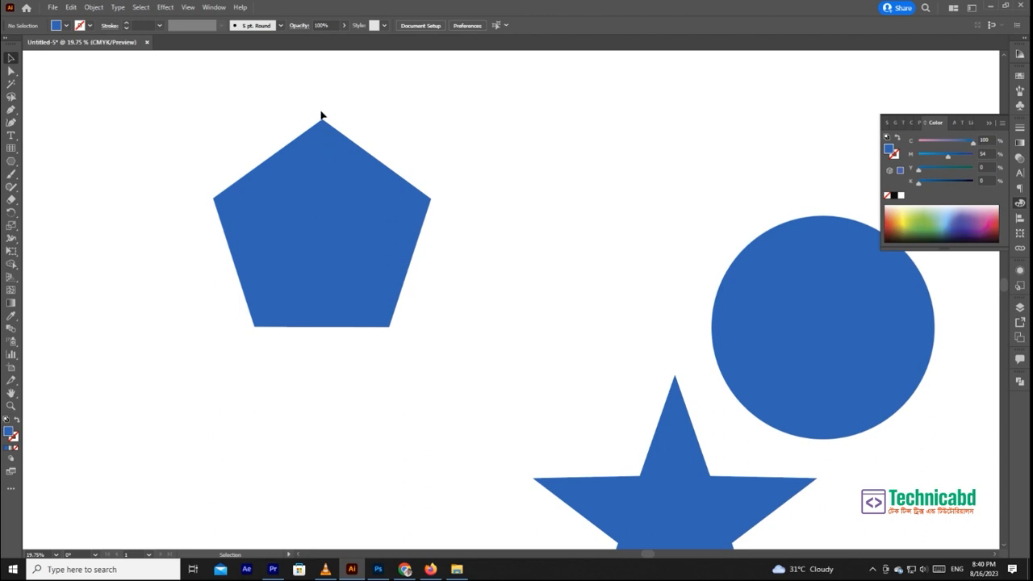
- Delete the pentagon and undo the deletion
{"action": "left_click", "coordinate": [315, 222]}
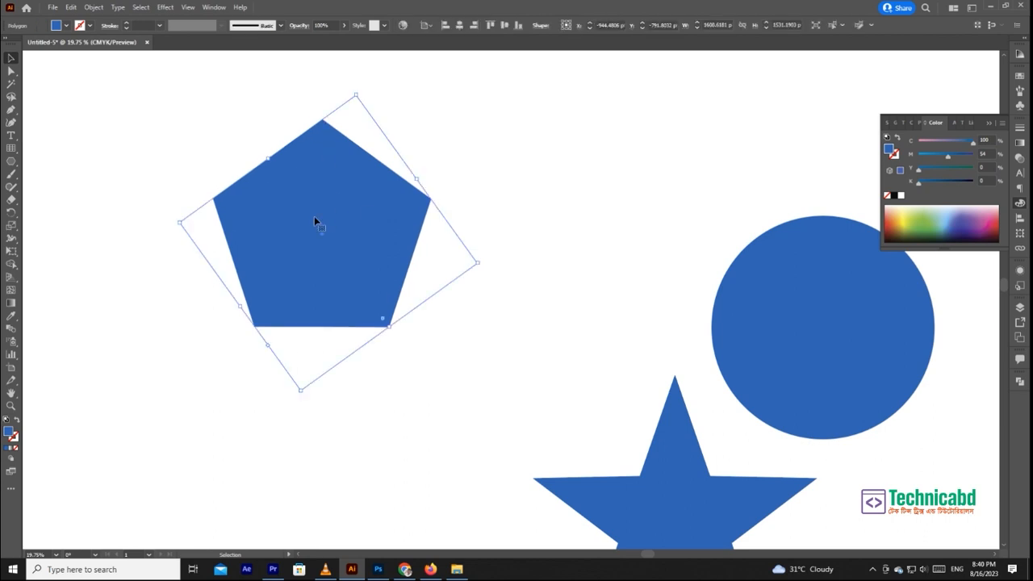
{"action": "key", "text": "Delete"}
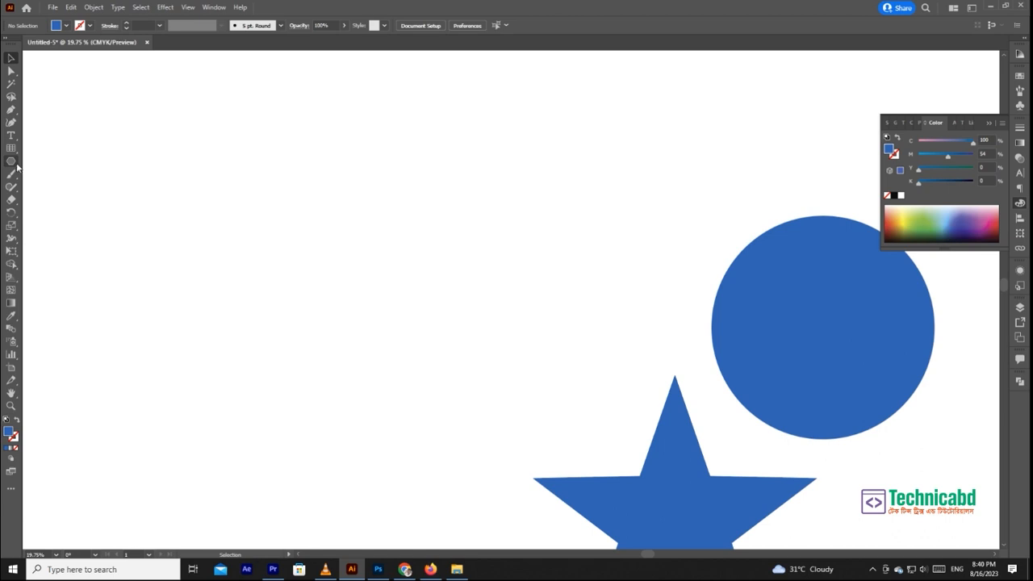
{"action": "key", "text": "ctrl+z"}
{"action": "left_click", "coordinate": [131, 122]}
- Activate the Star tool and delete the existing five-pointed star beside the circle
{"action": "left_click", "coordinate": [11, 162]}
{"action": "right_click", "coordinate": [11, 163]}
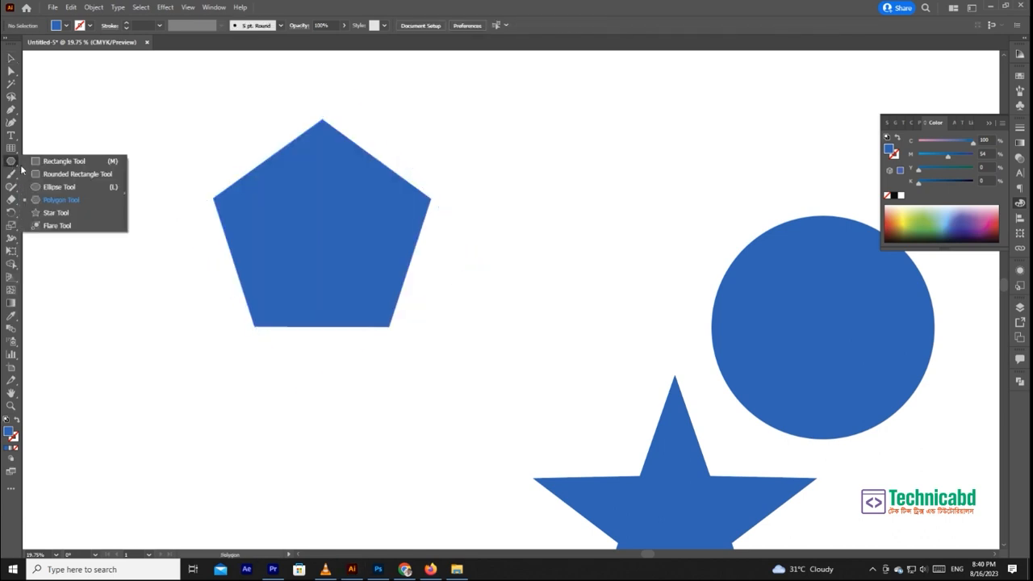
{"action": "left_click", "coordinate": [54, 217]}
{"action": "left_click_drag", "start_coordinate": [546, 230], "coordinate": [502, 181]}
{"action": "left_click", "coordinate": [612, 410], "text": "ctrl"}
{"action": "key", "text": "Delete"}
- Draw a star between the pentagon and the circle, undoing a first attempt, and raise and lower its number of points
{"action": "left_click_drag", "start_coordinate": [491, 300], "coordinate": [438, 200]}
{"action": "left_click_drag", "start_coordinate": [424, 257], "coordinate": [512, 387]}
{"action": "key", "text": "ctrl+z"}
{"action": "left_click_drag", "start_coordinate": [420, 270], "coordinate": [480, 353]}
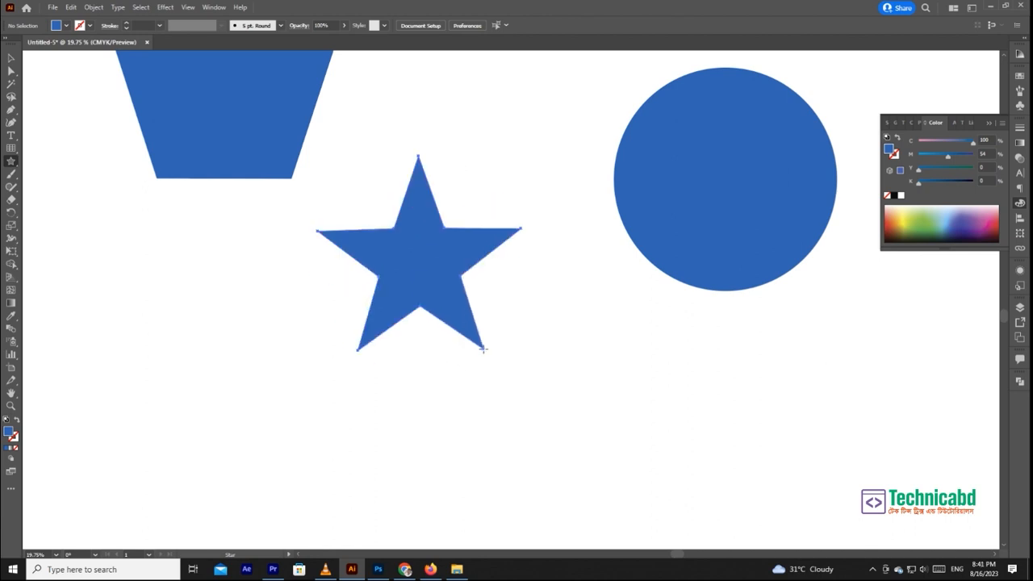
{"action": "key", "text": "Up"}
{"action": "key", "text": "Up"}
{"action": "key", "text": "Up"}
{"action": "key", "text": "Up"}
{"action": "key", "text": "Up"}
{"action": "key", "text": "Up"}
{"action": "key", "text": "Up"}
{"action": "key", "text": "Up"}
{"action": "key", "text": "Up"}
{"action": "key", "text": "Up"}
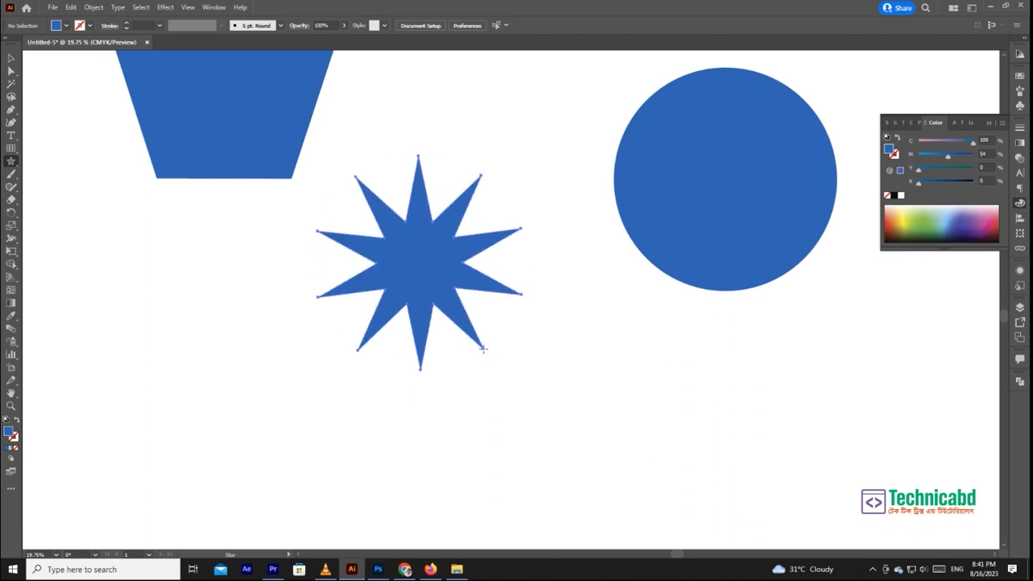
{"action": "key", "text": "Up"}
{"action": "key", "text": "Up"}
{"action": "key", "text": "Up"}
{"action": "key", "text": "Up"}
{"action": "key", "text": "Up"}
{"action": "key", "text": "Up"}
{"action": "key", "text": "Up"}
{"action": "key", "text": "Up"}
{"action": "key", "text": "Up"}
{"action": "key", "text": "Up"}
{"action": "key", "text": "Up"}
{"action": "key", "text": "Up"}
{"action": "key", "text": "Up"}
{"action": "key", "text": "Up"}
{"action": "key", "text": "Up"}
{"action": "key", "text": "Up"}
{"action": "key", "text": "Up"}
{"action": "key", "text": "Up"}
{"action": "key", "text": "Up"}
{"action": "key", "text": "Up"}
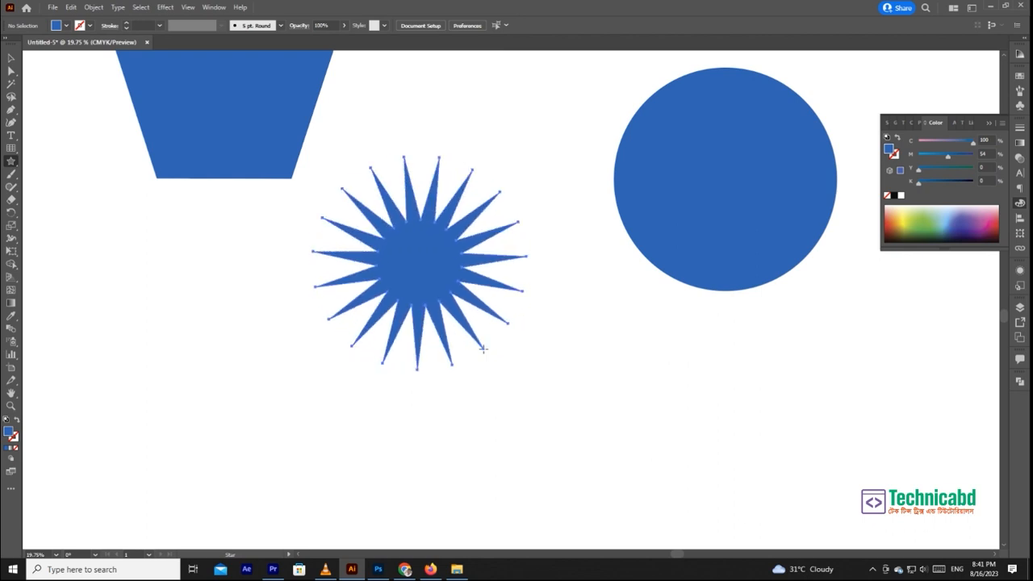
{"action": "key", "text": "Up"}
{"action": "key", "text": "Up"}
{"action": "key", "text": "Up"}
{"action": "key", "text": "Up"}
{"action": "key", "text": "Up"}
{"action": "key", "text": "Up"}
{"action": "key", "text": "Up"}
{"action": "key", "text": "Up"}
{"action": "key", "text": "Up"}
{"action": "key", "text": "Up"}
{"action": "key", "text": "Up"}
{"action": "key", "text": "Up"}
{"action": "key", "text": "Up"}
{"action": "key", "text": "Up"}
{"action": "key", "text": "Up"}
{"action": "key", "text": "Up"}
{"action": "key", "text": "Up"}
{"action": "key", "text": "Up"}
{"action": "key", "text": "Up"}
{"action": "key", "text": "Up"}
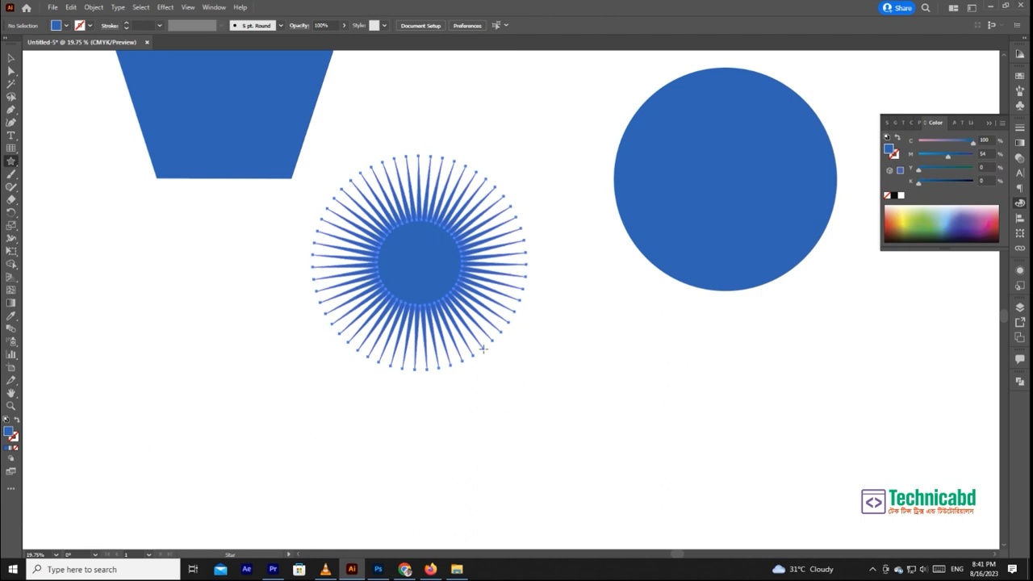
{"action": "key", "text": "Down"}
{"action": "key", "text": "Down"}
{"action": "key", "text": "Down"}
{"action": "key", "text": "Down"}
{"action": "key", "text": "Down"}
{"action": "key", "text": "Down"}
{"action": "key", "text": "Down"}
{"action": "key", "text": "Down"}
{"action": "key", "text": "Down"}
{"action": "key", "text": "Down"}
{"action": "key", "text": "Down"}
{"action": "key", "text": "Down"}
{"action": "key", "text": "Down"}
{"action": "key", "text": "Down"}
{"action": "key", "text": "Down"}
{"action": "key", "text": "Down"}
{"action": "key", "text": "Down"}
{"action": "key", "text": "Down"}
{"action": "key", "text": "Down"}
{"action": "key", "text": "Down"}
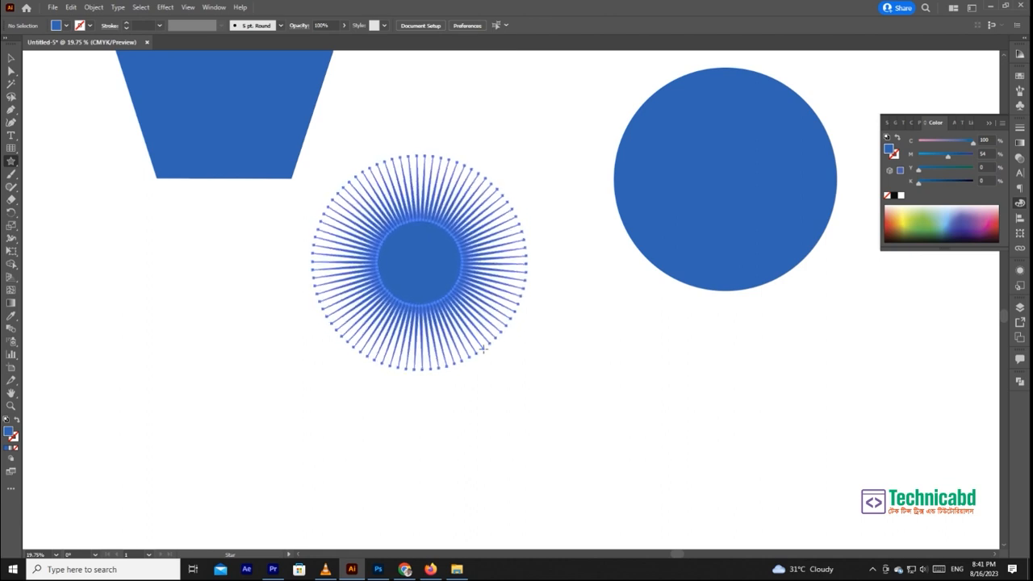
{"action": "key", "text": "Down"}
{"action": "key", "text": "Down"}
{"action": "key", "text": "Down"}
{"action": "key", "text": "Down"}
{"action": "key", "text": "Down"}
{"action": "key", "text": "Down"}
{"action": "key", "text": "Down"}
{"action": "key", "text": "Down"}
{"action": "key", "text": "Down"}
{"action": "key", "text": "Down"}
{"action": "key", "text": "Down"}
{"action": "key", "text": "Down"}
{"action": "key", "text": "Down"}
{"action": "key", "text": "Down"}
{"action": "key", "text": "Down"}
{"action": "key", "text": "Down"}
{"action": "key", "text": "Down"}
{"action": "key", "text": "Down"}
{"action": "key", "text": "Down"}
{"action": "key", "text": "Down"}
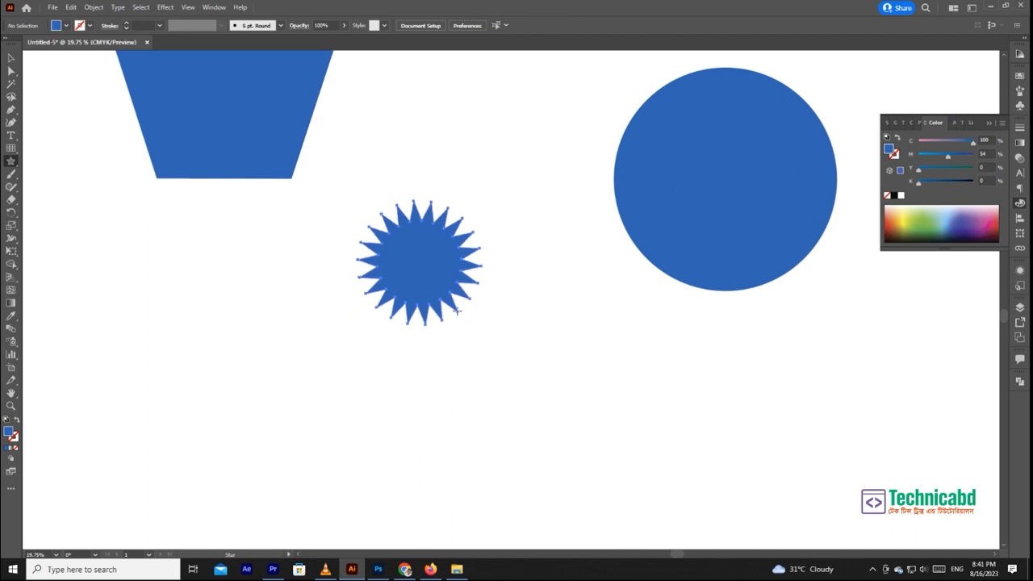
- Shrink the star's long spikes to shallow teeth, making a badge about 660 pt across, and move it slightly left
{"action": "mouse_move", "coordinate": [476, 338]}
{"action": "left_mouse_down"}
{"action": "mouse_move", "coordinate": [545, 396]}
{"action": "mouse_move", "coordinate": [502, 328]}
{"action": "left_mouse_up"}
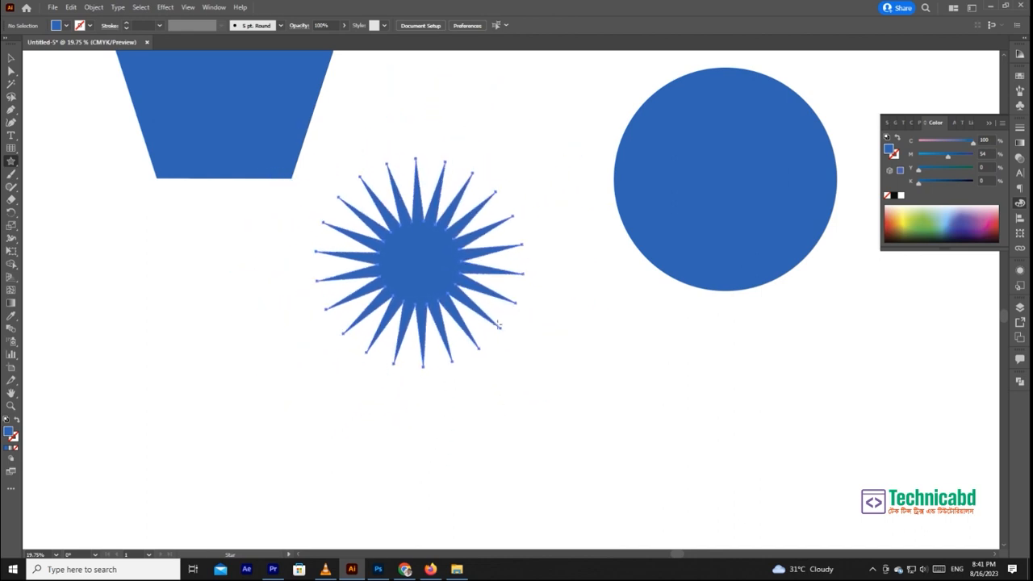
{"action": "mouse_move", "coordinate": [461, 299]}
{"action": "left_mouse_down"}
{"action": "mouse_move", "coordinate": [523, 375]}
{"action": "mouse_move", "coordinate": [470, 296]}
{"action": "left_mouse_up"}
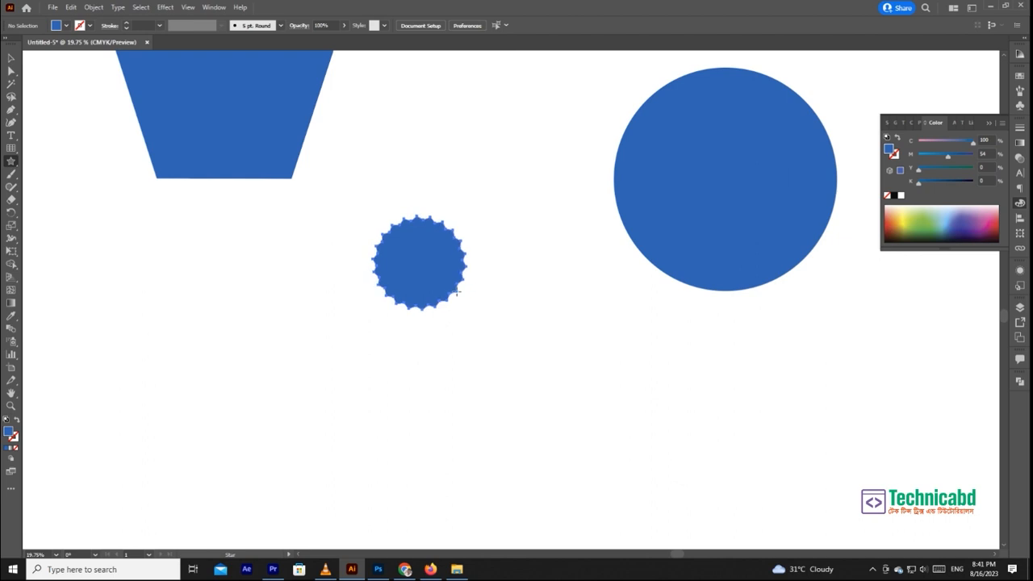
{"action": "mouse_move", "coordinate": [457, 291]}
{"action": "left_mouse_down"}
{"action": "mouse_move", "coordinate": [560, 452]}
{"action": "mouse_move", "coordinate": [711, 565]}
{"action": "mouse_move", "coordinate": [639, 396]}
{"action": "mouse_move", "coordinate": [519, 219]}
{"action": "mouse_move", "coordinate": [496, 258]}
{"action": "mouse_move", "coordinate": [604, 378]}
{"action": "mouse_move", "coordinate": [496, 207]}
{"action": "mouse_move", "coordinate": [593, 332]}
{"action": "mouse_move", "coordinate": [721, 430]}
{"action": "mouse_move", "coordinate": [547, 247]}
{"action": "mouse_move", "coordinate": [525, 253]}
{"action": "mouse_move", "coordinate": [654, 395]}
{"action": "mouse_move", "coordinate": [501, 240]}
{"action": "mouse_move", "coordinate": [595, 396]}
{"action": "mouse_move", "coordinate": [458, 193]}
{"action": "mouse_move", "coordinate": [423, 179]}
{"action": "left_mouse_up"}
{"action": "key", "text": "ctrl+space"}
{"action": "left_click_drag", "start_coordinate": [421, 109], "coordinate": [630, 346]}
{"action": "key", "text": "space"}
{"action": "left_click_drag", "start_coordinate": [568, 290], "coordinate": [567, 350]}
{"action": "left_click", "coordinate": [11, 59]}
{"action": "left_click", "coordinate": [191, 101]}
{"action": "left_click", "coordinate": [458, 260]}
{"action": "left_click", "coordinate": [647, 210]}
{"action": "left_click_drag", "start_coordinate": [511, 268], "coordinate": [485, 259]}
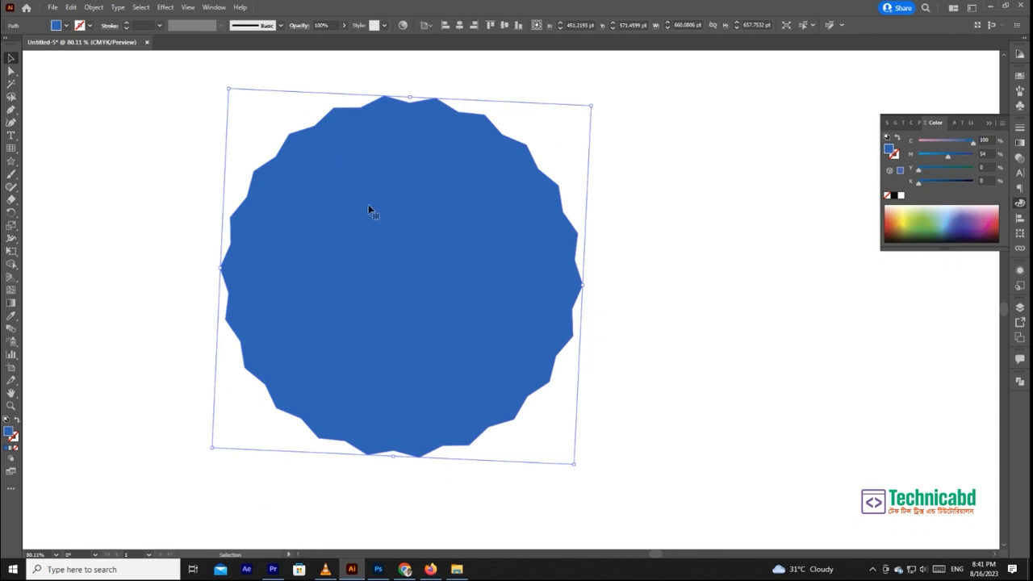
- Add the text "10 %" beside the badge, enlarge it to about 301 pt and place it over the badge
{"action": "left_click", "coordinate": [11, 134]}
{"action": "left_click", "coordinate": [613, 228]}
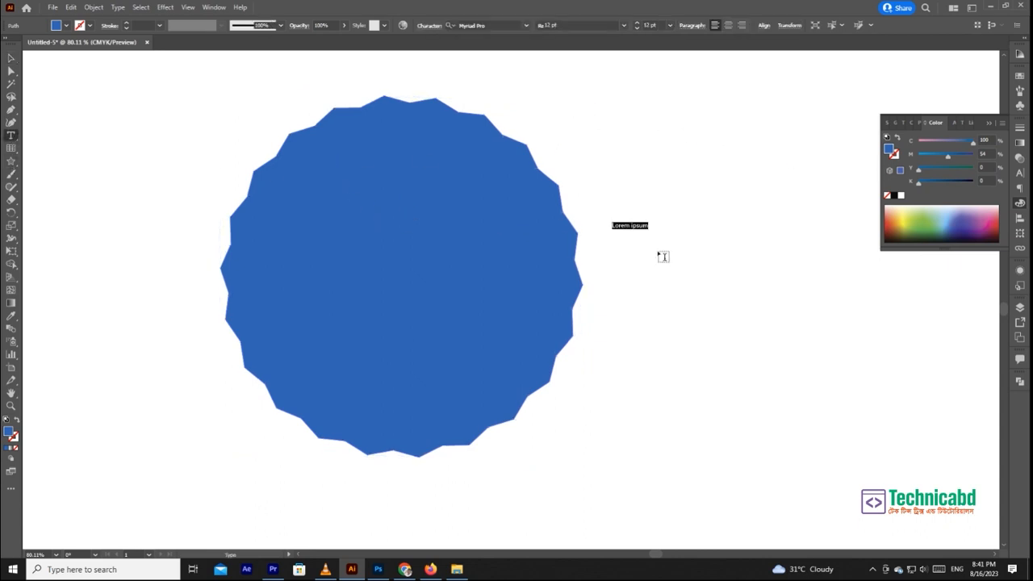
{"action": "key", "text": "BackSpace"}
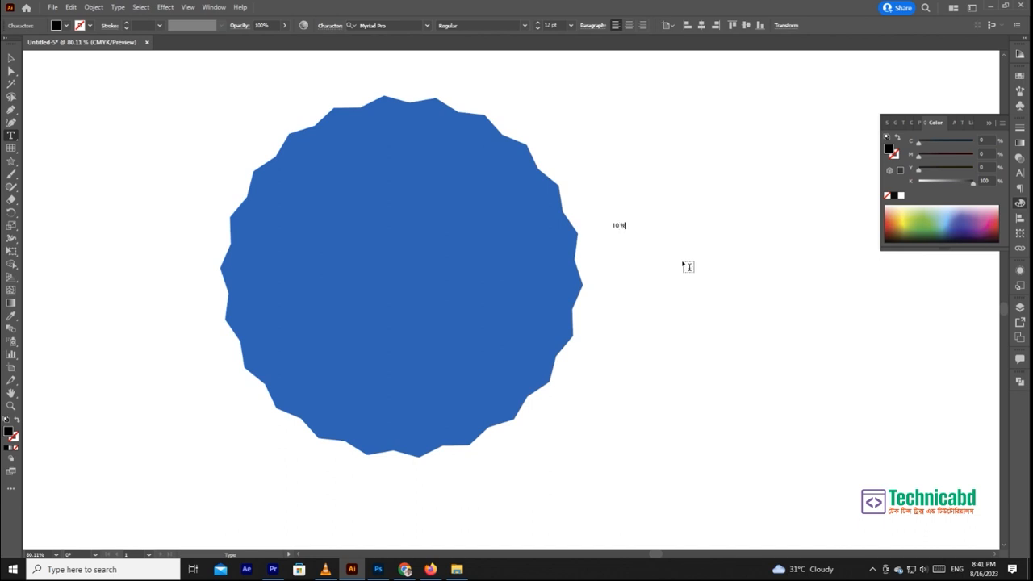
{"action": "left_click", "coordinate": [12, 58]}
{"action": "left_click_drag", "start_coordinate": [628, 221], "coordinate": [786, 121]}
{"action": "left_click_drag", "start_coordinate": [711, 236], "coordinate": [472, 297]}
- Set the text's font to Avant Garde Demi BT and remove the space before the percent sign
{"action": "left_click", "coordinate": [1019, 172]}
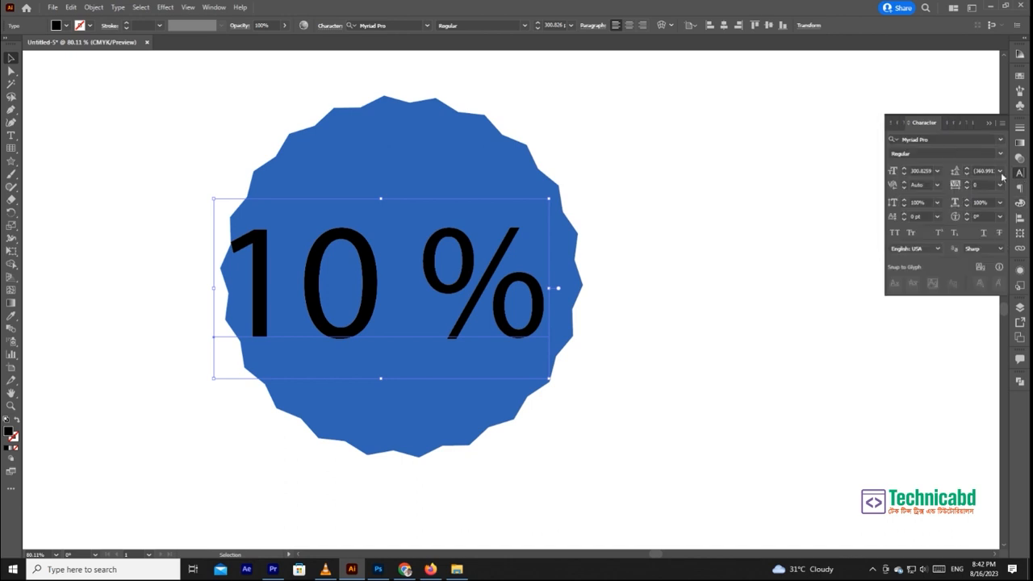
{"action": "left_click", "coordinate": [942, 140]}
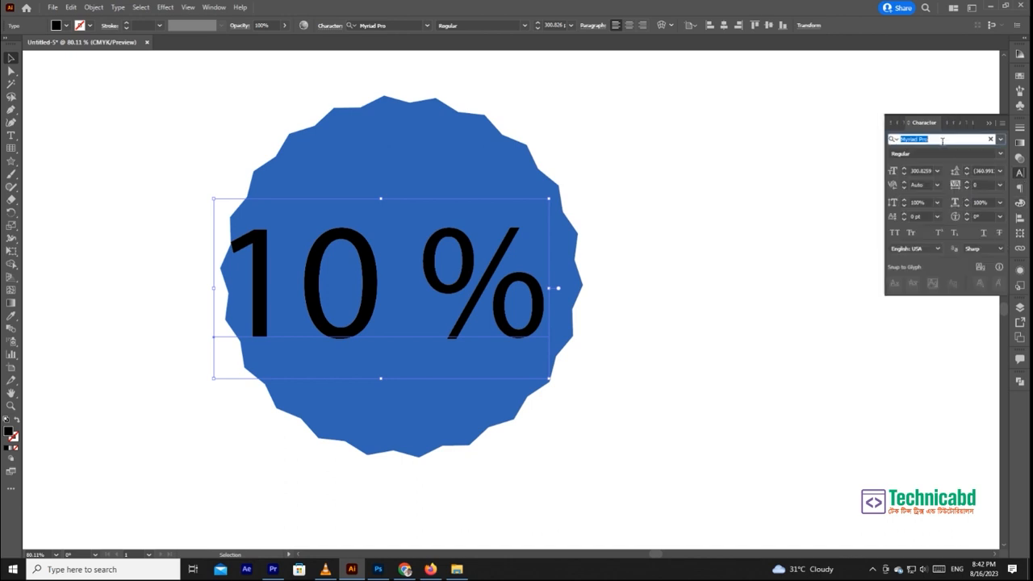
{"action": "type", "text": "ava"}
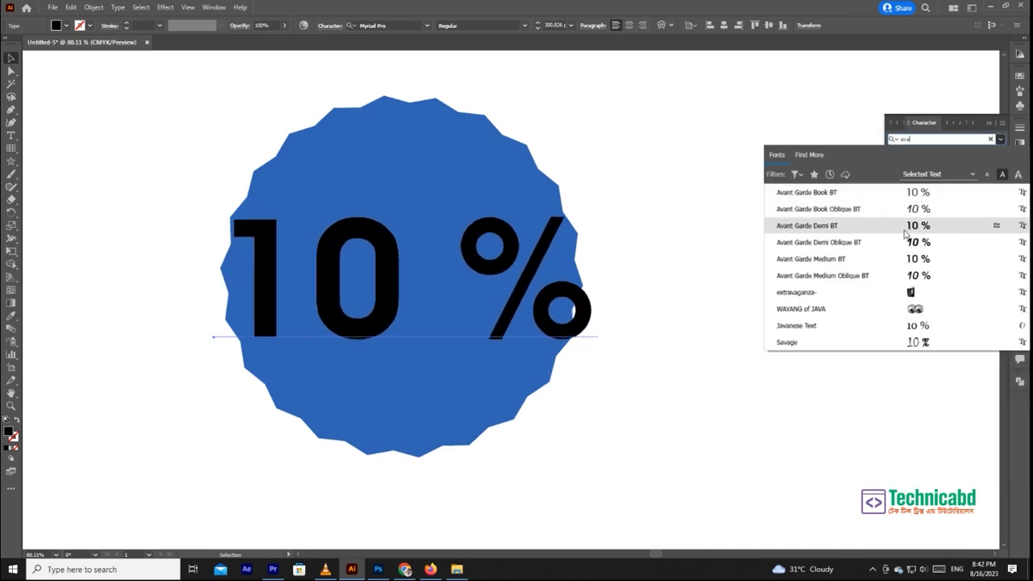
{"action": "left_click", "coordinate": [905, 230]}
{"action": "double_click", "coordinate": [486, 279]}
{"action": "key", "text": "ctrl+a"}
{"action": "left_click", "coordinate": [425, 267]}
{"action": "left_click_drag", "start_coordinate": [426, 267], "coordinate": [441, 268]}
{"action": "key", "text": "BackSpace"}
- Recolour the 10% text white with the Eyedropper and centre it on the badge
{"action": "left_click", "coordinate": [10, 58]}
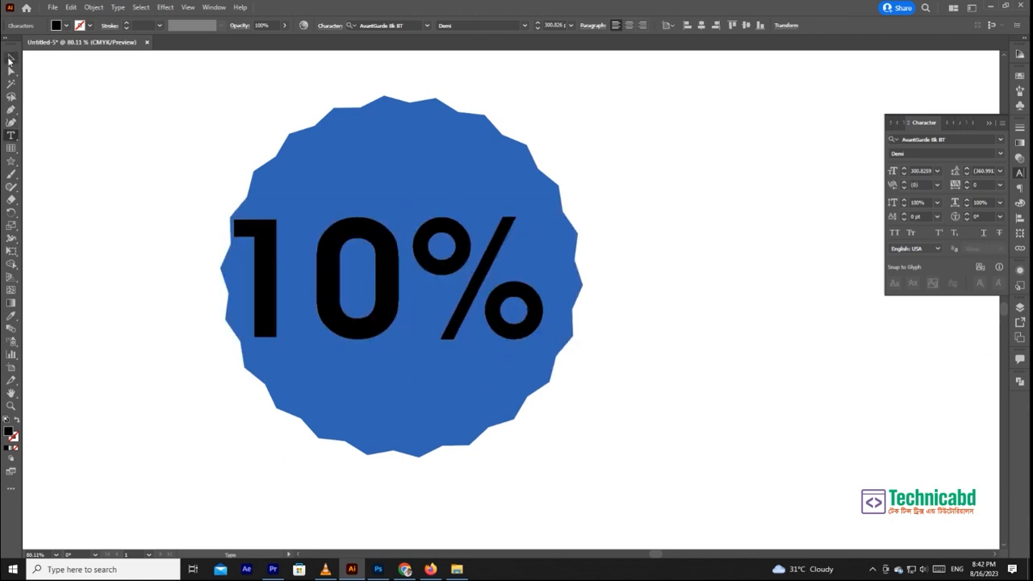
{"action": "left_click_drag", "start_coordinate": [352, 267], "coordinate": [381, 264]}
{"action": "left_click", "coordinate": [11, 316]}
{"action": "left_click", "coordinate": [117, 161]}
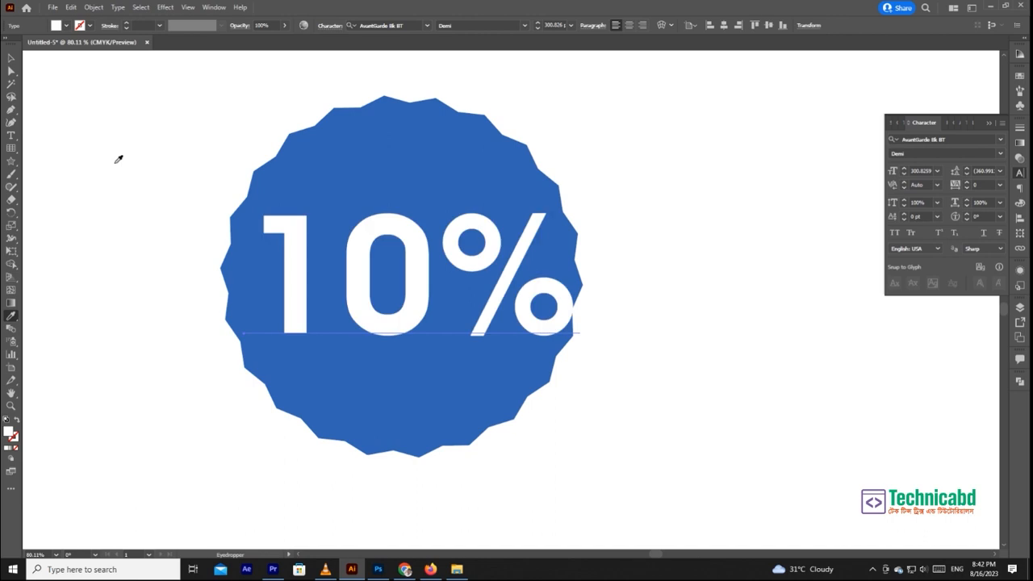
{"action": "left_click", "coordinate": [10, 59]}
{"action": "left_click", "coordinate": [173, 121]}
{"action": "left_click_drag", "start_coordinate": [512, 256], "coordinate": [497, 262]}
{"action": "left_click", "coordinate": [653, 241]}
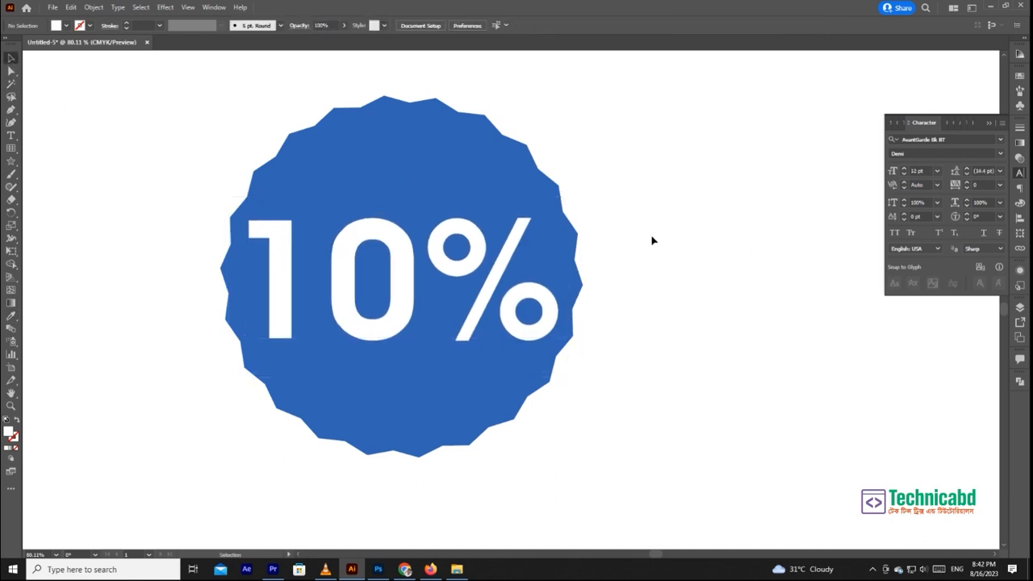
- Draw a many-pointed star about 776 pt wide left of the badge and fill it with the pentagon's blue using the Eyedropper
{"action": "key", "text": "ctrl+minus"}
{"action": "key", "text": "ctrl+minus"}
{"action": "key", "text": "ctrl+minus"}
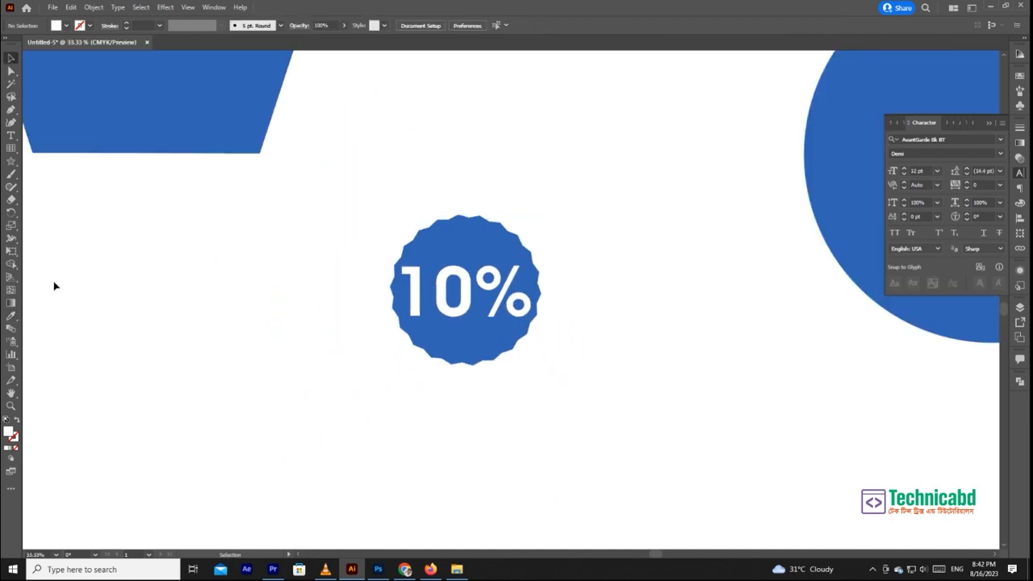
{"action": "left_click_drag", "start_coordinate": [11, 160], "coordinate": [50, 212]}
{"action": "left_click_drag", "start_coordinate": [229, 272], "coordinate": [265, 318]}
{"action": "key", "text": "Up"}
{"action": "key", "text": "Up"}
{"action": "key", "text": "Up"}
{"action": "key", "text": "Up"}
{"action": "key", "text": "Up"}
{"action": "key", "text": "Up"}
{"action": "key", "text": "Up"}
{"action": "key", "text": "Up"}
{"action": "key", "text": "Up"}
{"action": "key", "text": "Up"}
{"action": "key", "text": "Up"}
{"action": "key", "text": "Up"}
{"action": "key", "text": "Up"}
{"action": "key", "text": "Up"}
{"action": "key", "text": "Up"}
{"action": "key", "text": "Down"}
{"action": "key", "text": "Down"}
{"action": "key", "text": "Down"}
{"action": "key", "text": "v"}
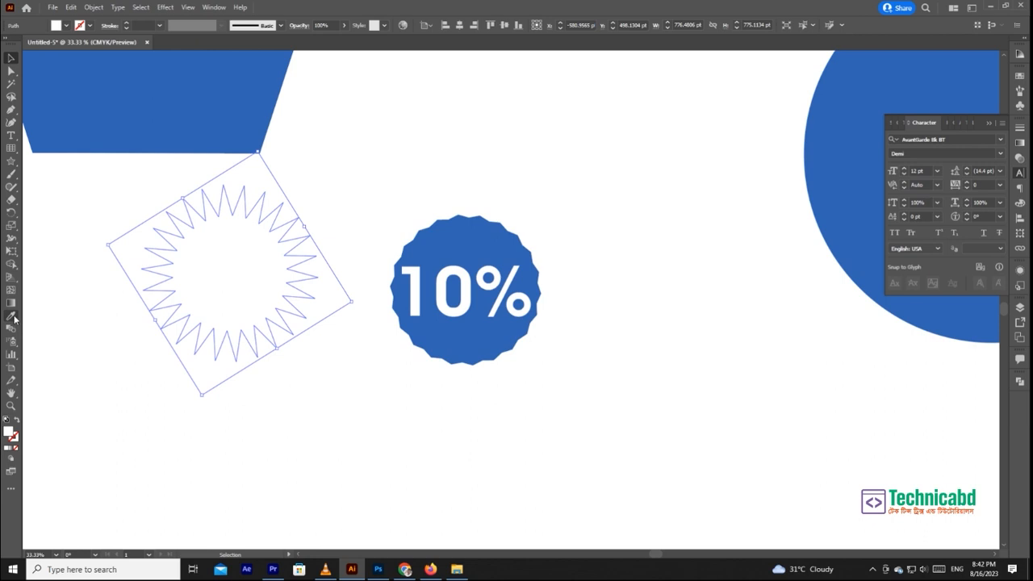
{"action": "left_click", "coordinate": [12, 316]}
{"action": "left_click", "coordinate": [168, 68]}
- Reposition the spiky star, place a 10% text of about 193 pt on it, and put a matching copy on the badge
{"action": "left_click", "coordinate": [11, 58]}
{"action": "left_click_drag", "start_coordinate": [247, 278], "coordinate": [334, 352]}
{"action": "left_click_drag", "start_coordinate": [533, 339], "coordinate": [312, 360]}
{"action": "left_click_drag", "start_coordinate": [376, 320], "coordinate": [358, 360]}
{"action": "left_click", "coordinate": [408, 313]}
{"action": "left_click", "coordinate": [412, 322], "text": "ctrl"}
{"action": "left_click_drag", "start_coordinate": [541, 337], "coordinate": [710, 312], "text": "alt"}
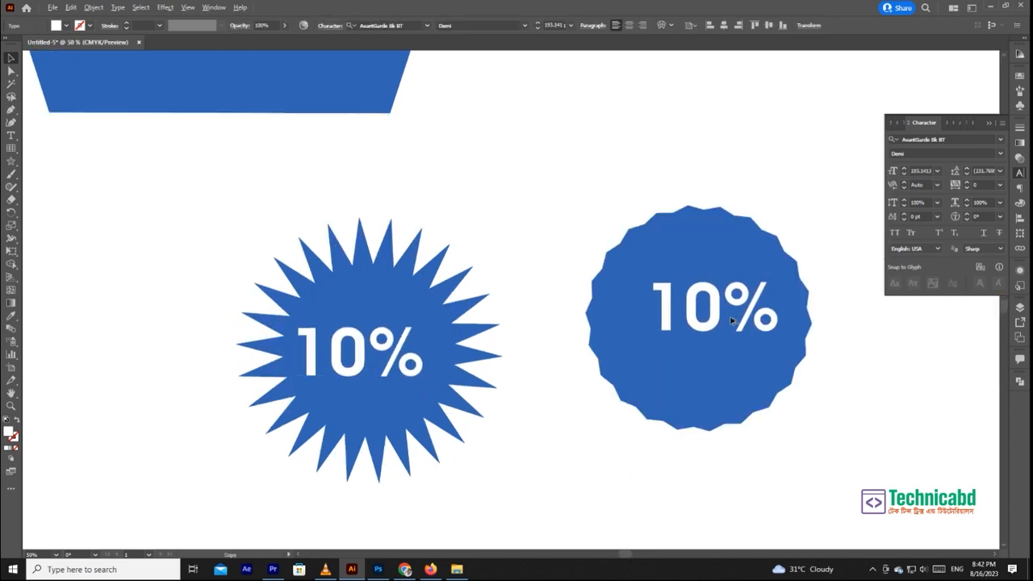
{"action": "left_click_drag", "start_coordinate": [589, 400], "coordinate": [493, 217]}
{"action": "left_click", "coordinate": [443, 208]}
{"action": "left_click", "coordinate": [305, 171]}
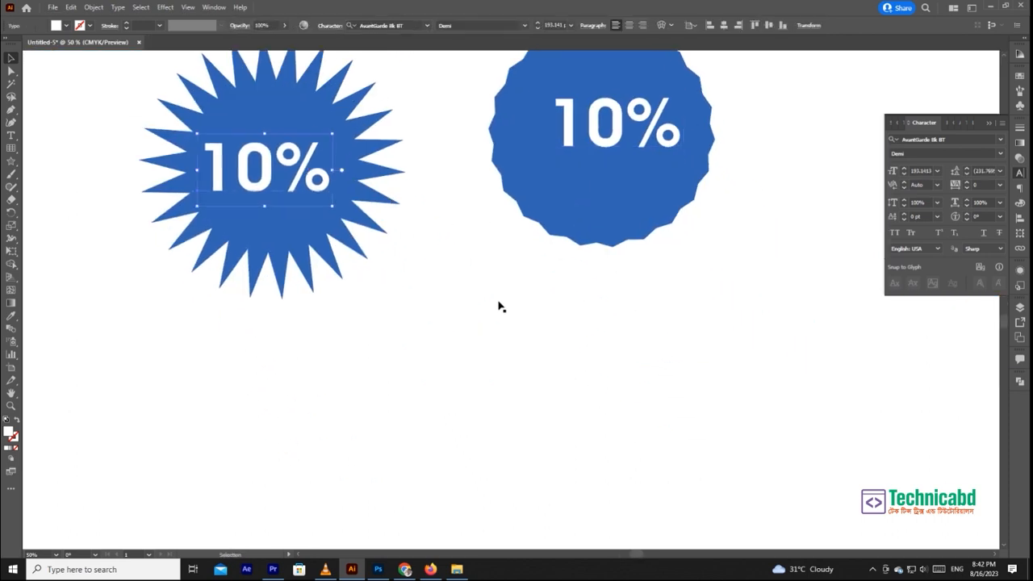
{"action": "left_click_drag", "start_coordinate": [498, 302], "coordinate": [436, 378]}
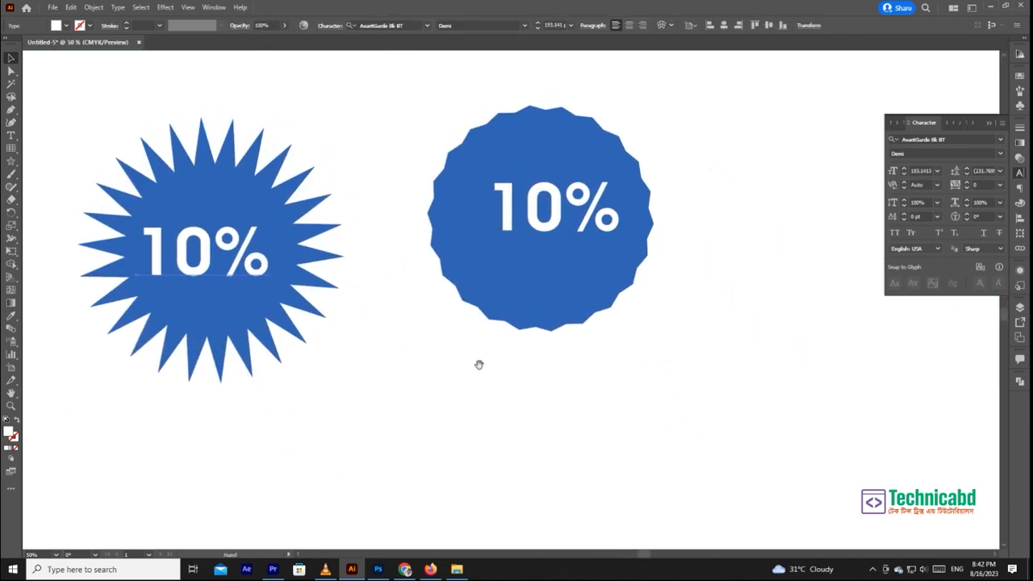
{"action": "left_click", "coordinate": [10, 161]}
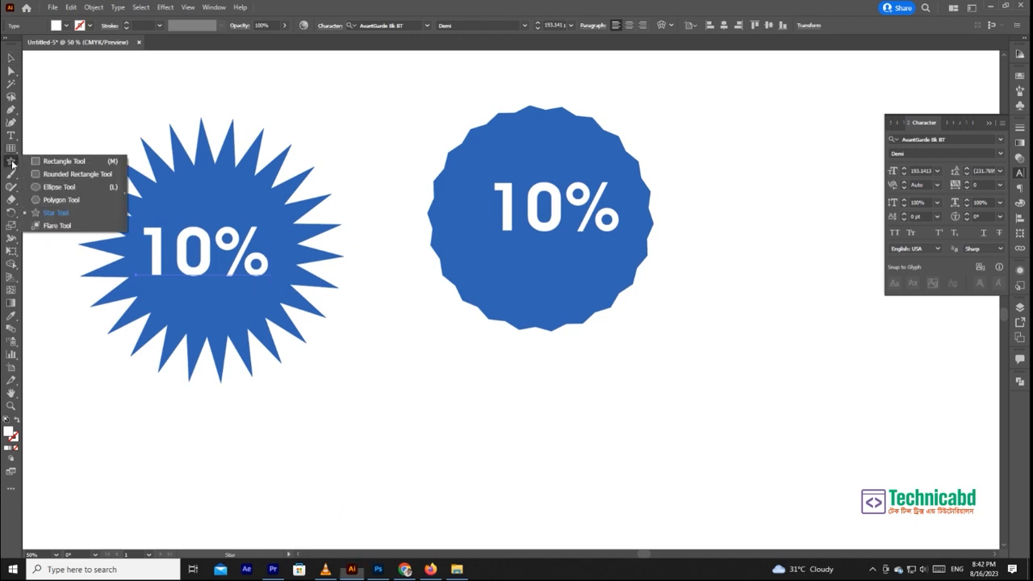
{"action": "left_click", "coordinate": [52, 226]}
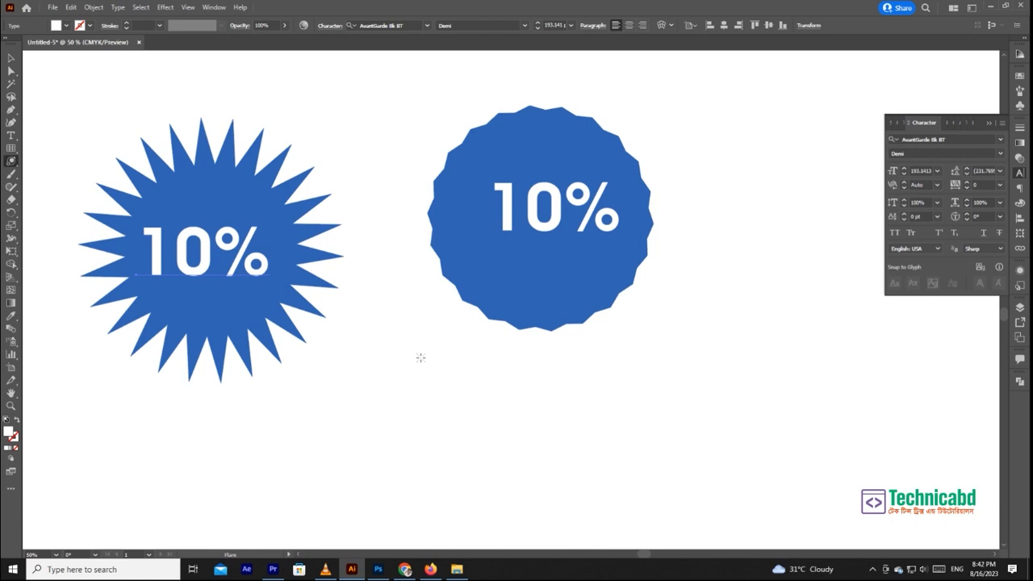
{"action": "key", "text": "ctrl+shift+a"}
{"action": "key", "text": "ctrl+minus"}
{"action": "key", "text": "ctrl+minus"}
{"action": "key", "text": "ctrl+minus"}
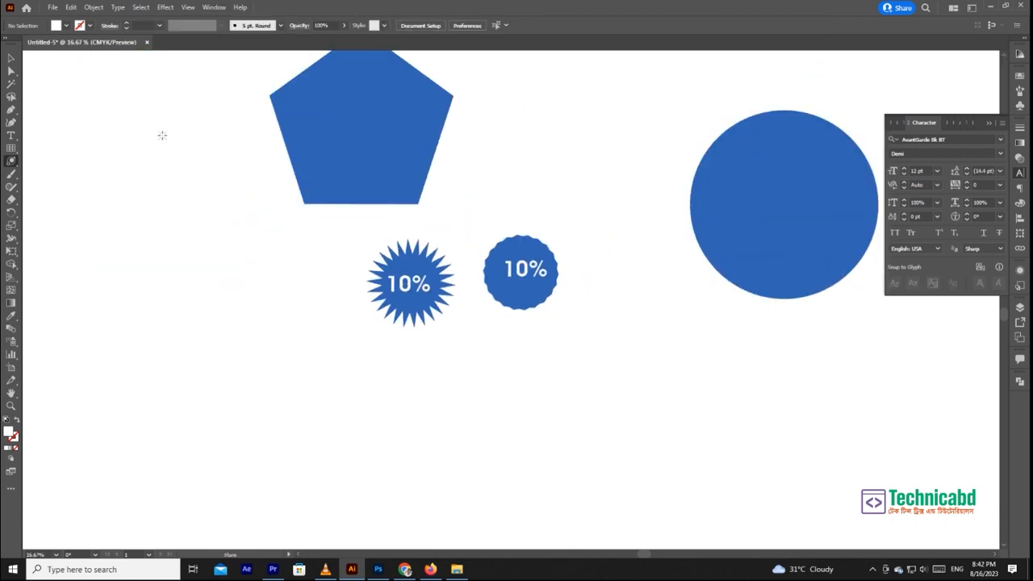
- Draw a rounded-rectangle square about 3526 pt wide in the empty area below the 10% badges
{"action": "left_click", "coordinate": [13, 60]}
{"action": "left_click_drag", "start_coordinate": [298, 224], "coordinate": [305, 127]}
{"action": "left_click", "coordinate": [11, 161]}
{"action": "left_click", "coordinate": [65, 173]}
{"action": "left_click_drag", "start_coordinate": [255, 267], "coordinate": [485, 424]}
{"action": "left_click_drag", "start_coordinate": [547, 452], "coordinate": [625, 328]}
- Fill the new square with the blue of the existing shapes using the Eyedropper
{"action": "left_click", "coordinate": [11, 316]}
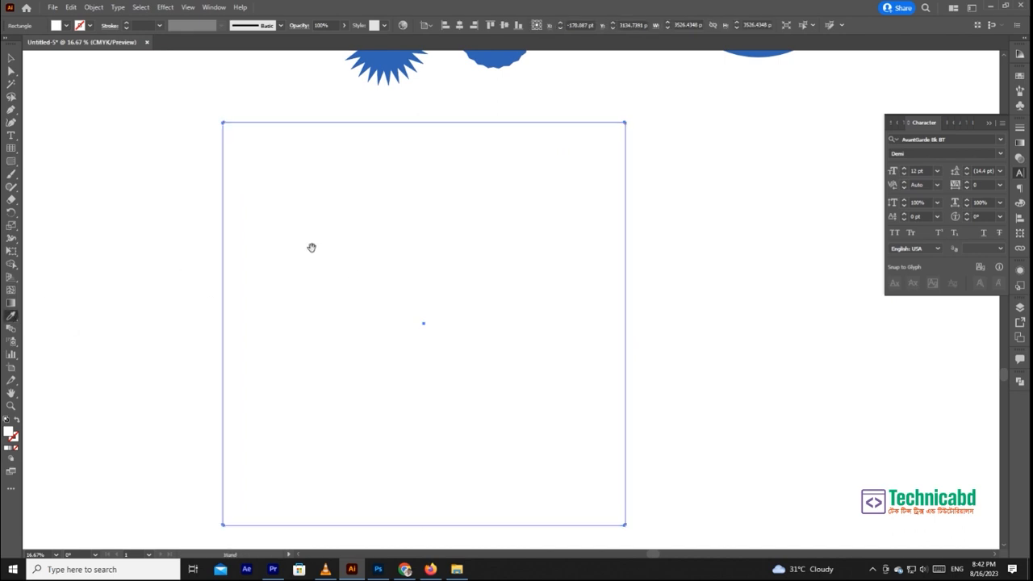
{"action": "scroll", "coordinate": [312, 247], "scroll_direction": "up", "scroll_amount": 3}
{"action": "left_click", "coordinate": [331, 81]}
{"action": "scroll", "coordinate": [279, 299], "scroll_direction": "down", "scroll_amount": 4}
{"action": "key", "text": "ctrl+shift+a"}
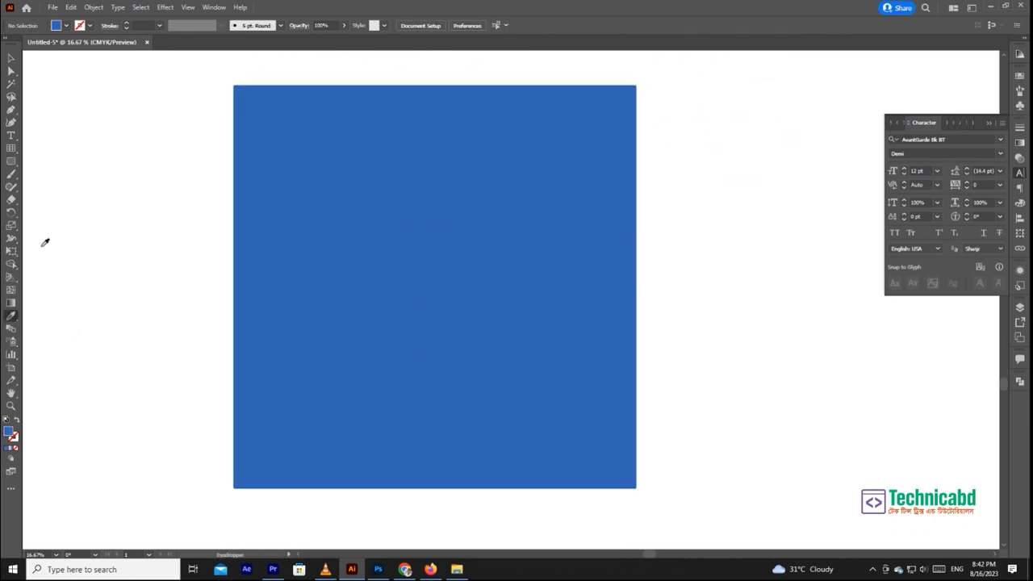
- Draw a large flare about 14030 pt wide over the blue square
{"action": "left_click", "coordinate": [11, 161]}
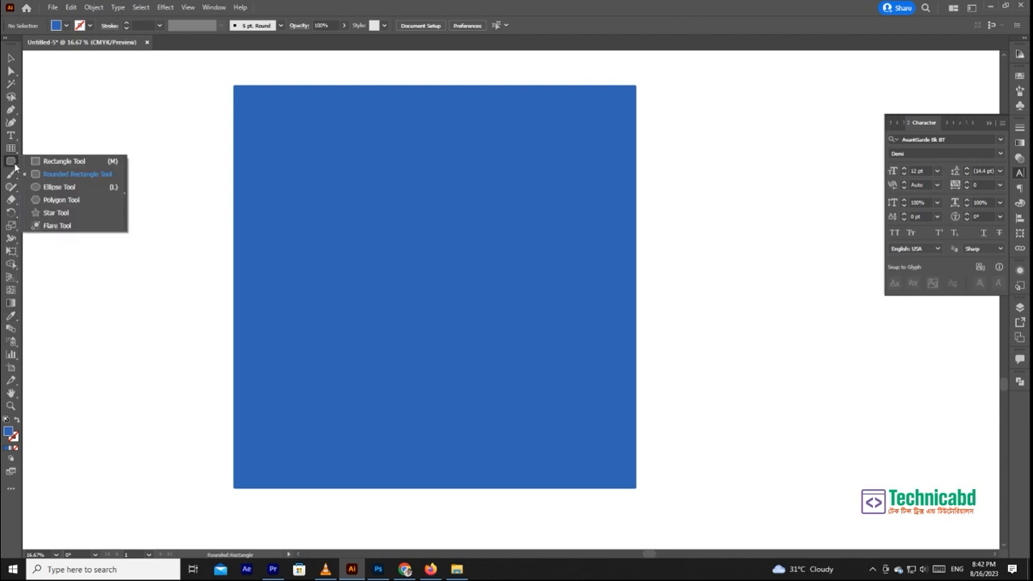
{"action": "left_click", "coordinate": [71, 226]}
{"action": "left_click_drag", "start_coordinate": [335, 248], "coordinate": [165, 136]}
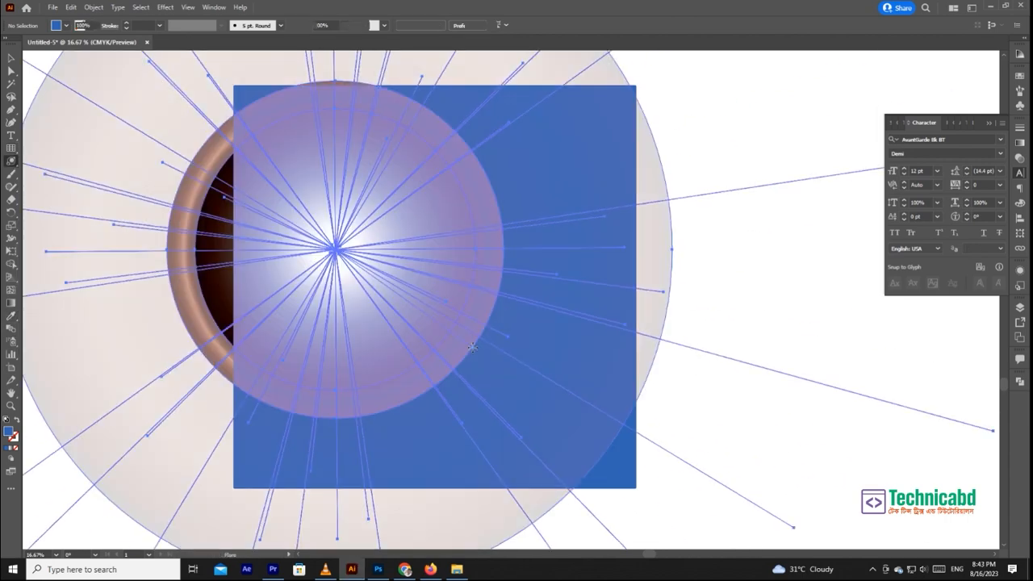
{"action": "key", "text": "v"}
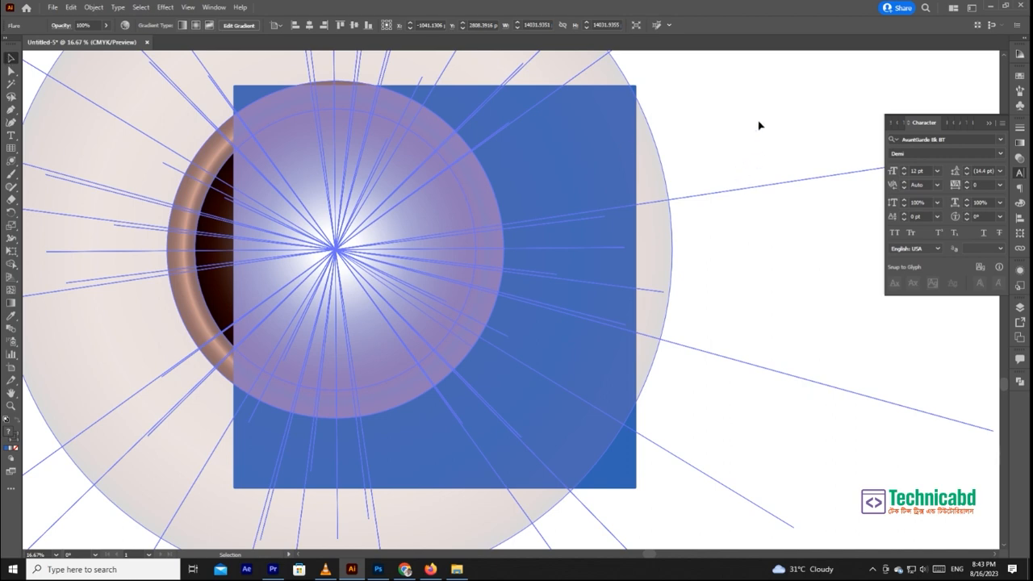
{"action": "left_click", "coordinate": [755, 133]}
{"action": "key", "text": "ctrl+minus"}
{"action": "key", "text": "ctrl+minus"}
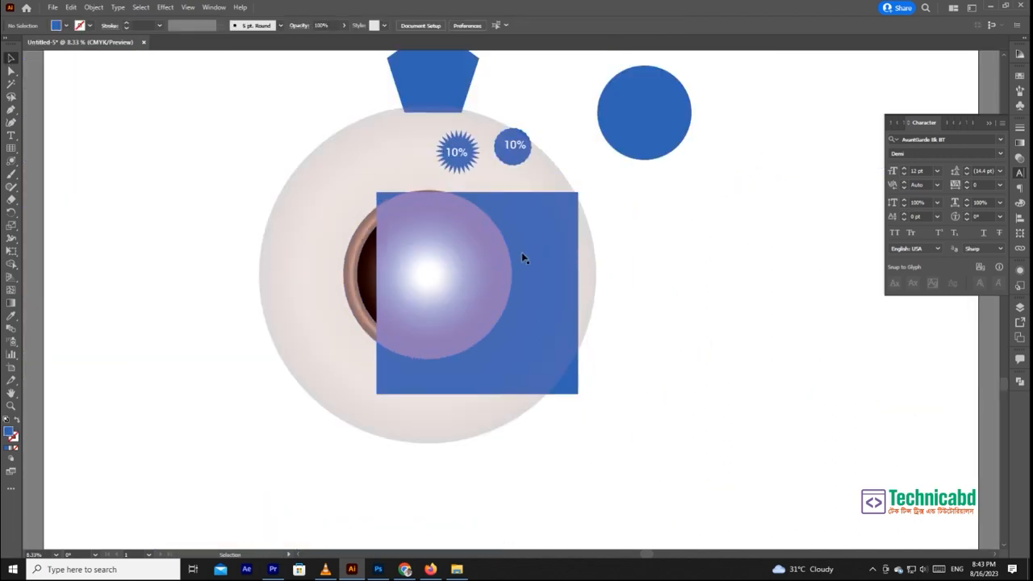
- Scale the flare down and reposition it over the blue square
{"action": "left_click", "coordinate": [539, 257]}
{"action": "left_click_drag", "start_coordinate": [828, 275], "coordinate": [701, 277]}
{"action": "left_click", "coordinate": [719, 290]}
{"action": "left_click_drag", "start_coordinate": [481, 299], "coordinate": [469, 279]}
{"action": "left_click", "coordinate": [859, 301]}
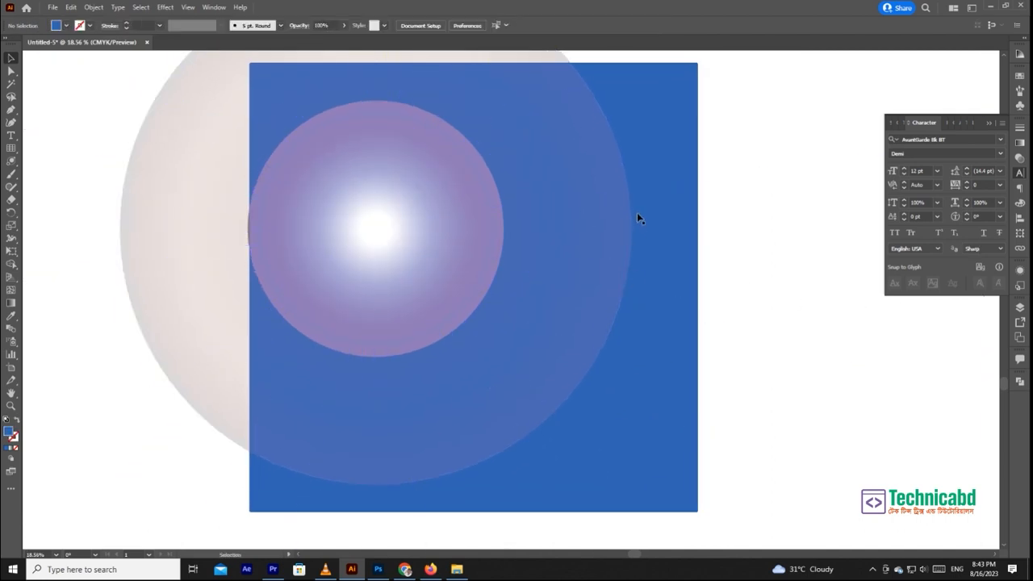
- Delete the flare from the blue square
{"action": "key", "text": "a"}
{"action": "left_click", "coordinate": [456, 221]}
{"action": "left_click", "coordinate": [8, 58]}
{"action": "key", "text": "Delete"}
- Switch the document colour mode to RGB Color
{"action": "left_click", "coordinate": [51, 8]}
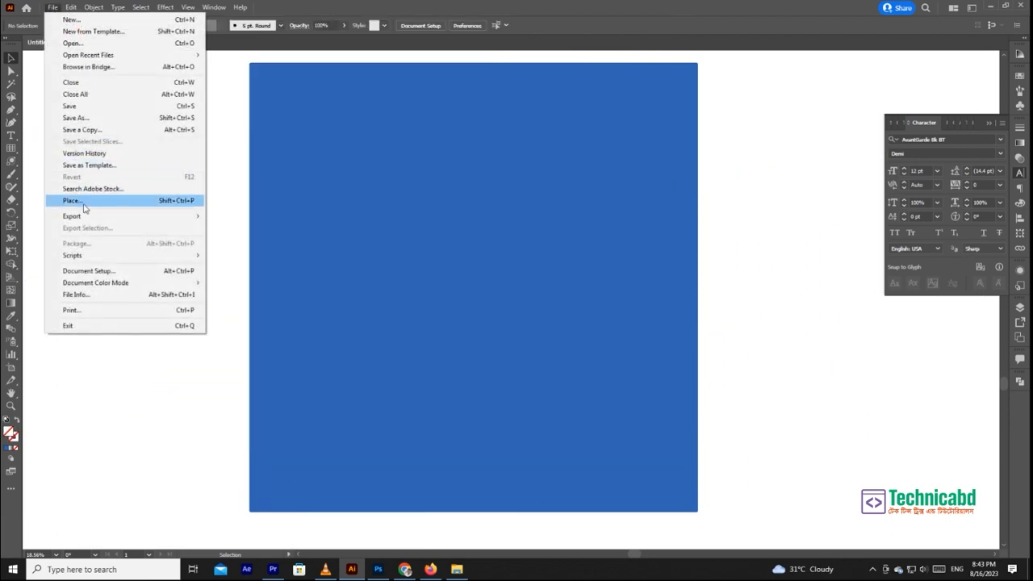
{"action": "mouse_move", "coordinate": [85, 283]}
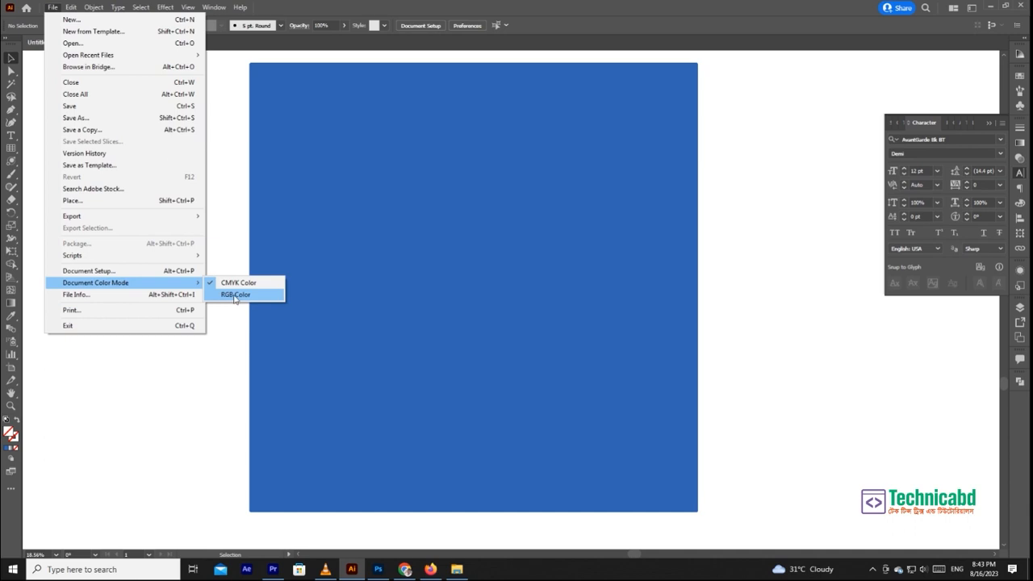
{"action": "left_click", "coordinate": [235, 295]}
- Apply a gradient fill to the square and set its end stop to the circle's blue with the Eyedropper
{"action": "left_click", "coordinate": [438, 270]}
{"action": "key", "text": "period"}
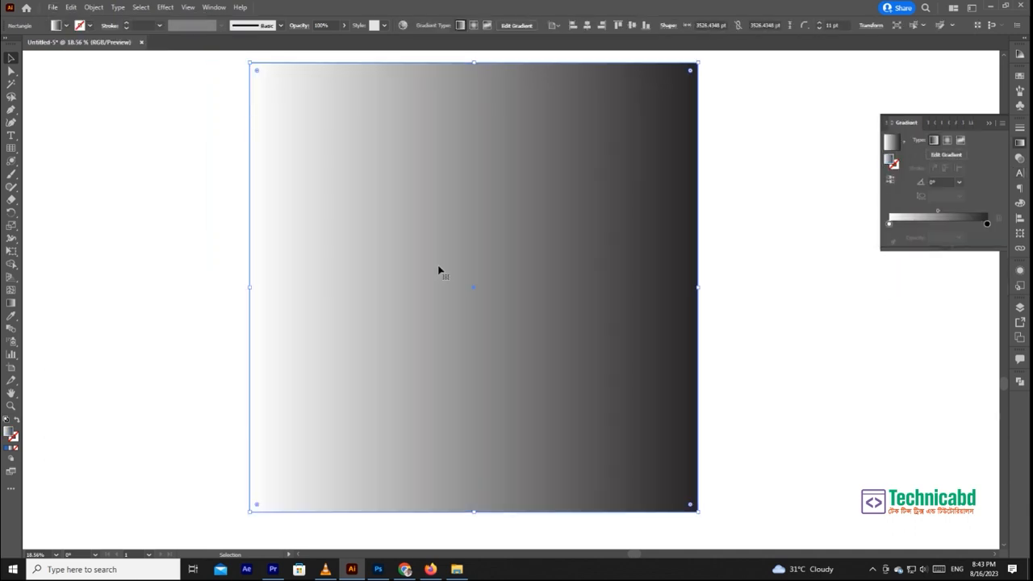
{"action": "left_click", "coordinate": [987, 226]}
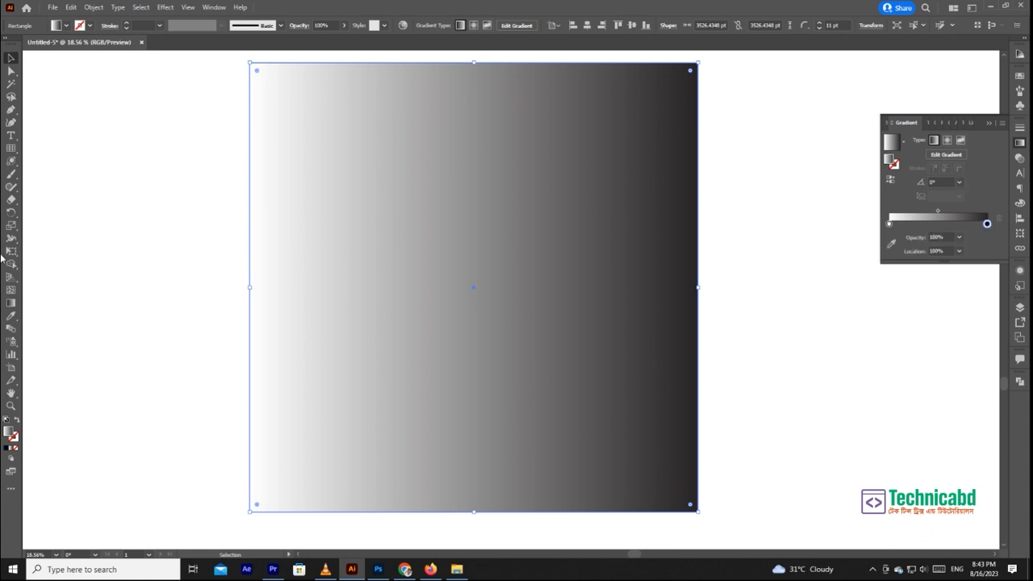
{"action": "left_click", "coordinate": [11, 316]}
{"action": "left_click_drag", "start_coordinate": [390, 197], "coordinate": [318, 357]}
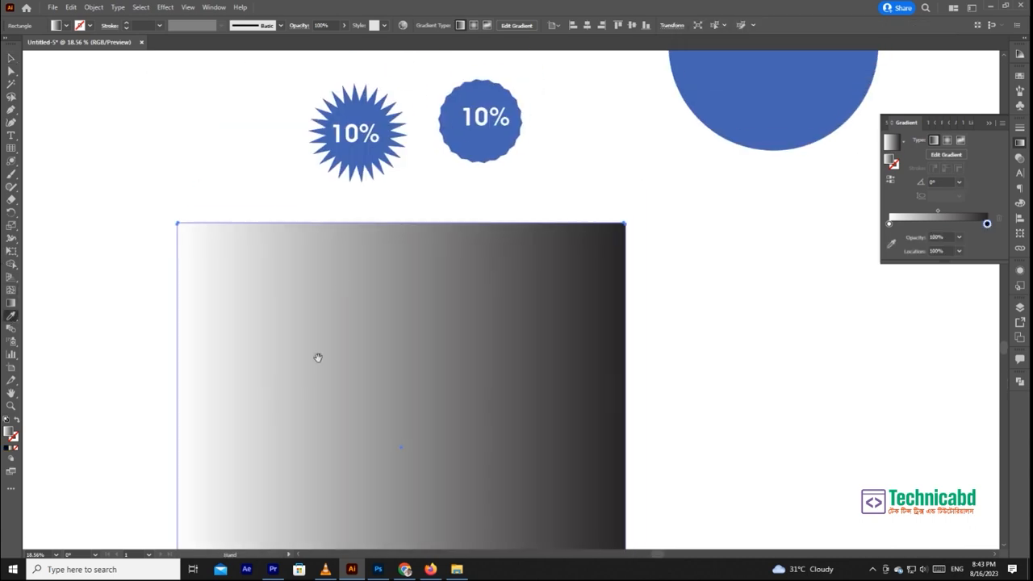
{"action": "left_click", "coordinate": [793, 96]}
- Set the gradient's start stop to a light blue with 73% cyan in the CMYK colour sliders
{"action": "left_click", "coordinate": [890, 224]}
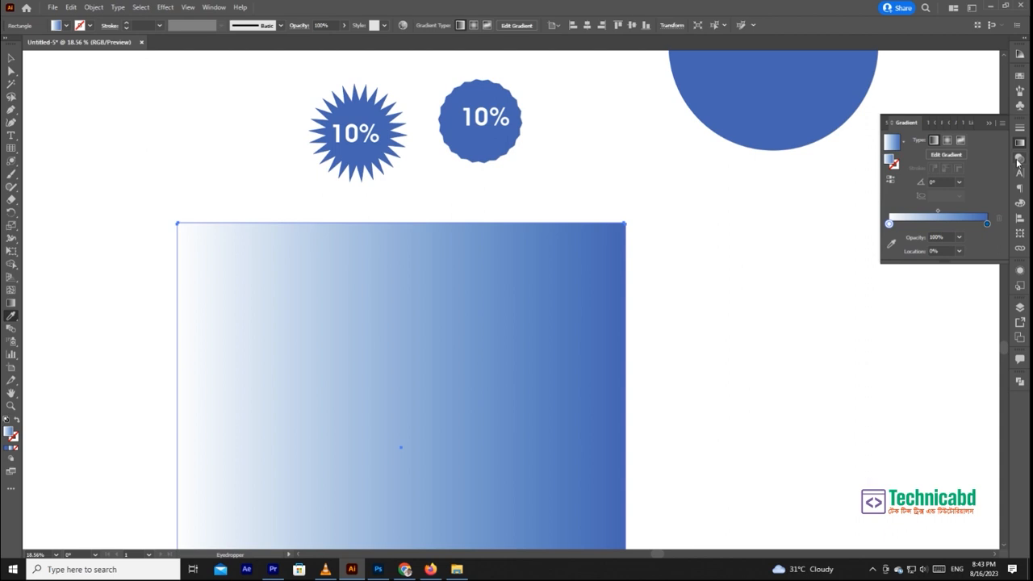
{"action": "left_click", "coordinate": [1020, 202]}
{"action": "left_click", "coordinate": [999, 126]}
{"action": "left_click", "coordinate": [900, 175]}
{"action": "left_click_drag", "start_coordinate": [918, 141], "coordinate": [958, 143]}
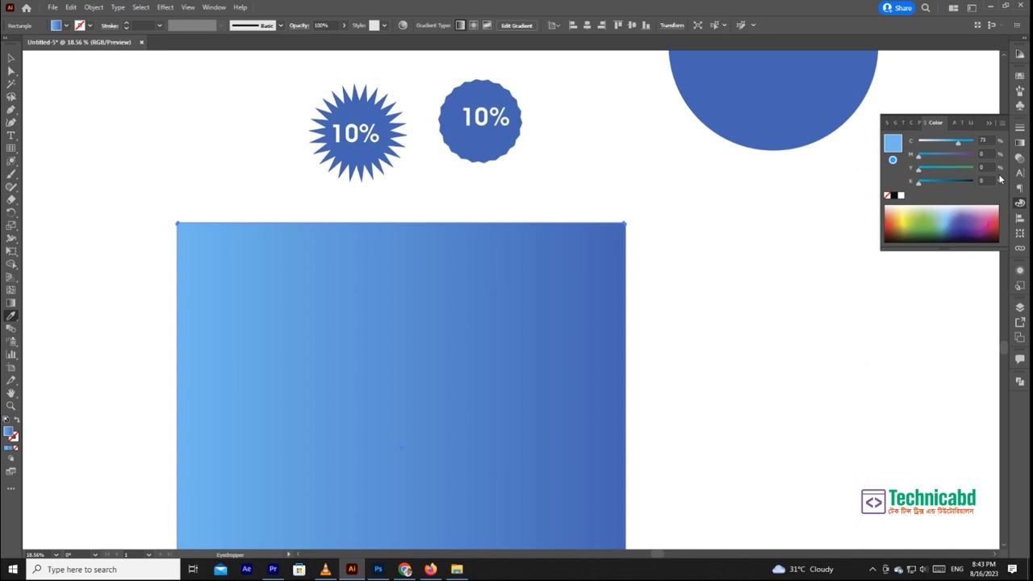
- Change the square's gradient type to radial
{"action": "key", "text": "ctrl+F9"}
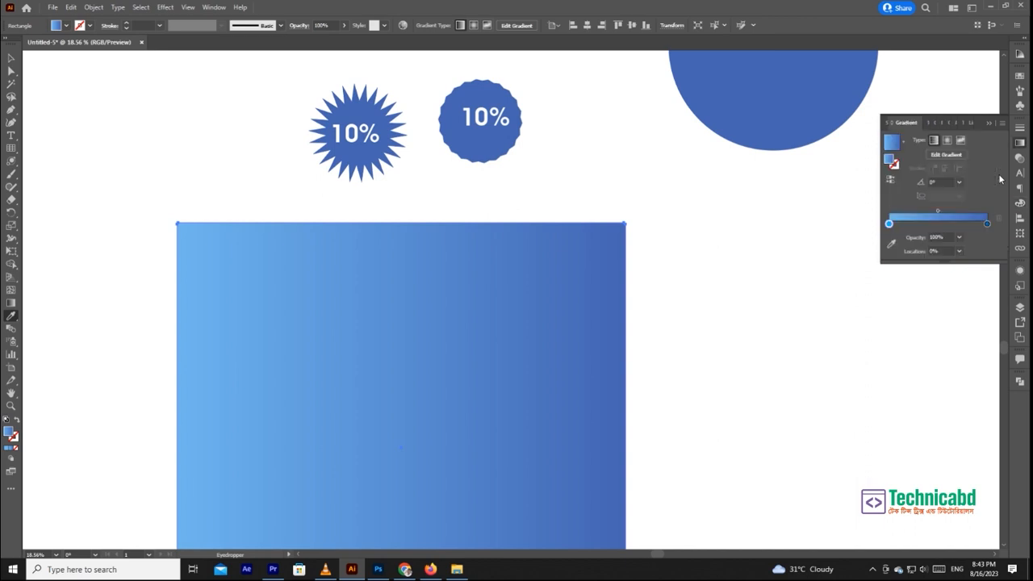
{"action": "left_click", "coordinate": [947, 140]}
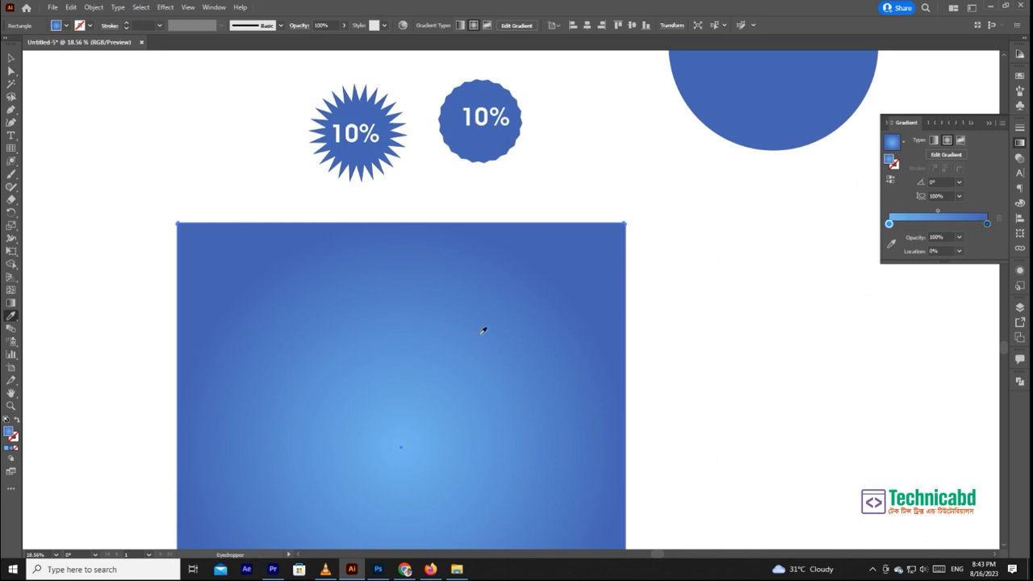
{"action": "scroll", "coordinate": [487, 323], "scroll_direction": "down", "scroll_amount": 5}
{"action": "scroll", "coordinate": [495, 320], "scroll_direction": "up", "scroll_amount": 1}
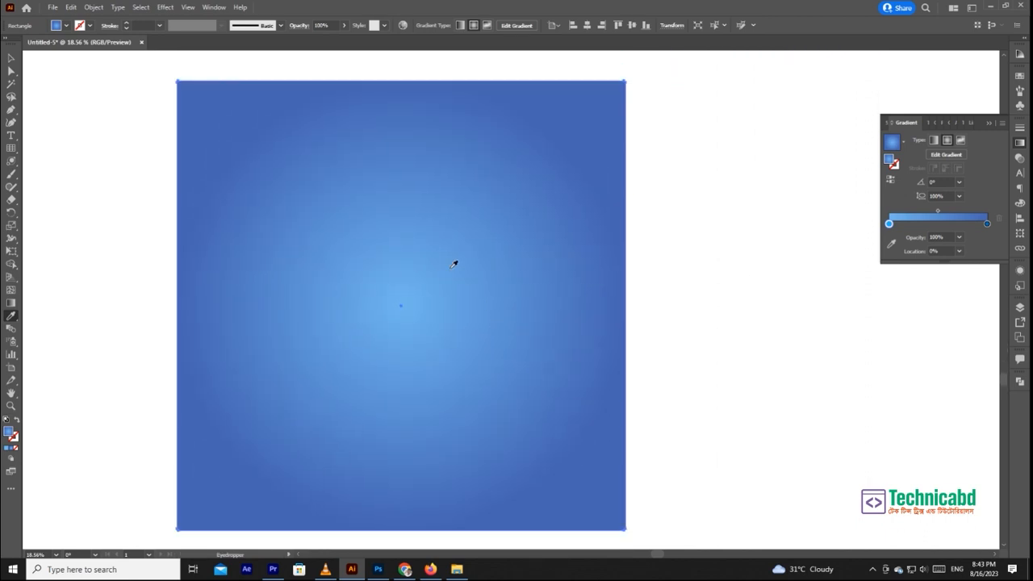
- Draw a flare about 6400 pt wide near the middle of the radial-gradient square
{"action": "left_click", "coordinate": [11, 59]}
{"action": "left_click", "coordinate": [51, 140]}
{"action": "left_click", "coordinate": [11, 162]}
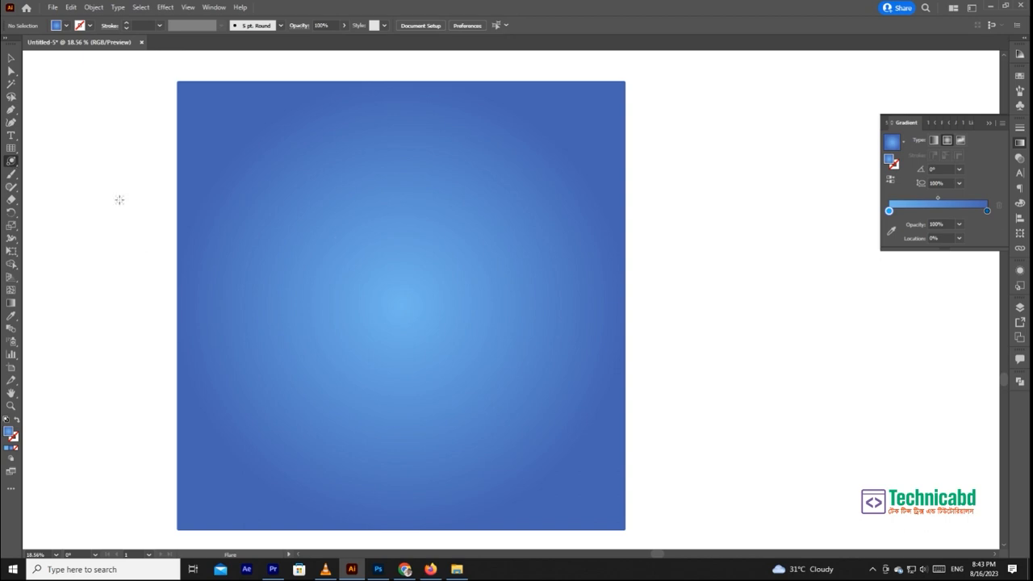
{"action": "mouse_move", "coordinate": [376, 263]}
{"action": "left_mouse_down"}
{"action": "mouse_move", "coordinate": [428, 323]}
{"action": "mouse_move", "coordinate": [452, 319]}
{"action": "mouse_move", "coordinate": [450, 332]}
{"action": "left_mouse_up"}
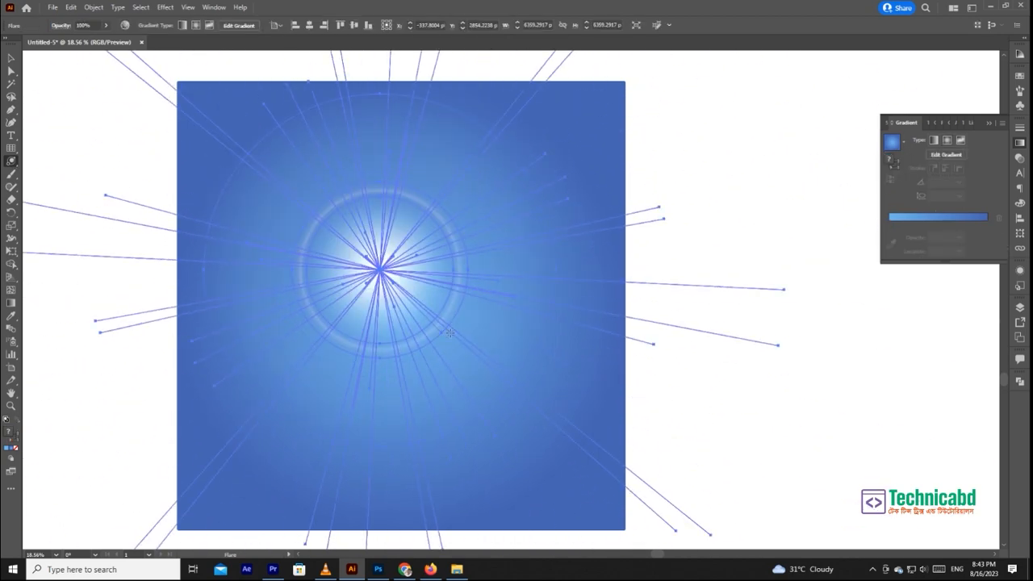
{"action": "left_click", "coordinate": [11, 59]}
{"action": "left_click", "coordinate": [732, 169]}
- Move the flare toward the upper-left corner of the gradient square
{"action": "scroll", "coordinate": [452, 339], "scroll_direction": "up", "scroll_amount": 4}
{"action": "scroll", "coordinate": [452, 339], "scroll_direction": "right", "scroll_amount": 1}
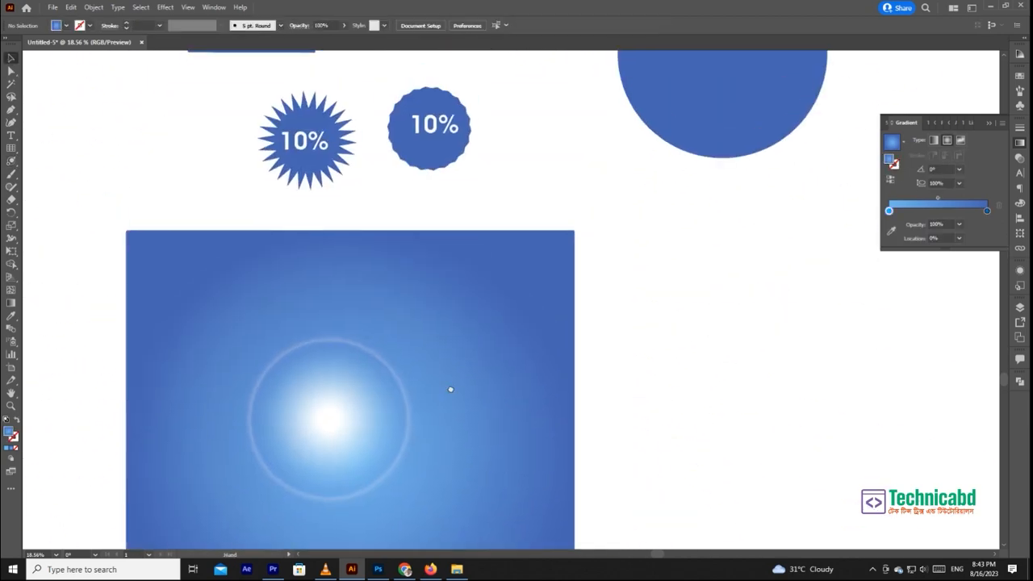
{"action": "left_click_drag", "start_coordinate": [298, 387], "coordinate": [235, 341]}
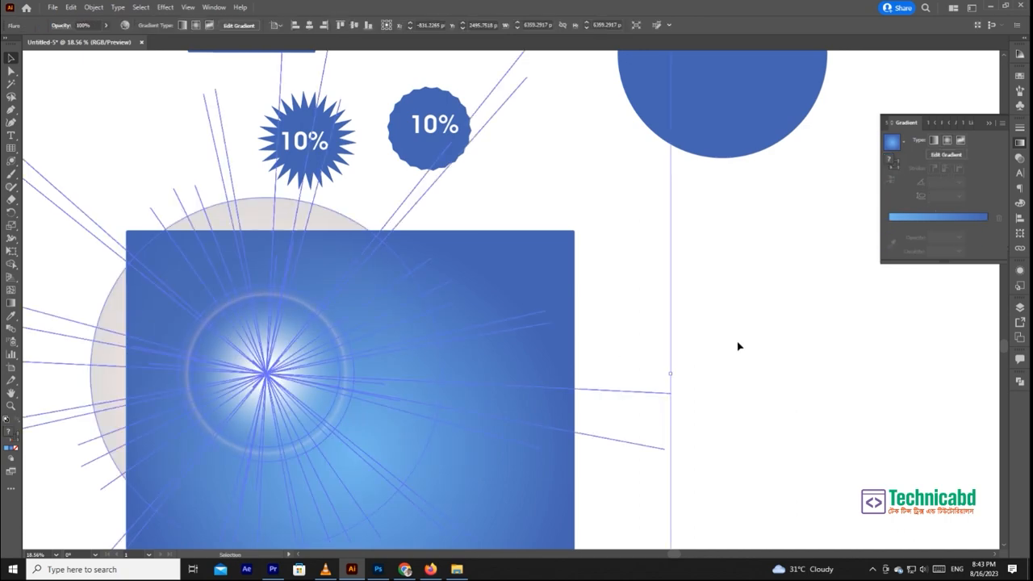
{"action": "left_click", "coordinate": [738, 346]}
{"action": "left_click_drag", "start_coordinate": [394, 412], "coordinate": [454, 320]}
{"action": "left_click_drag", "start_coordinate": [392, 330], "coordinate": [515, 352]}
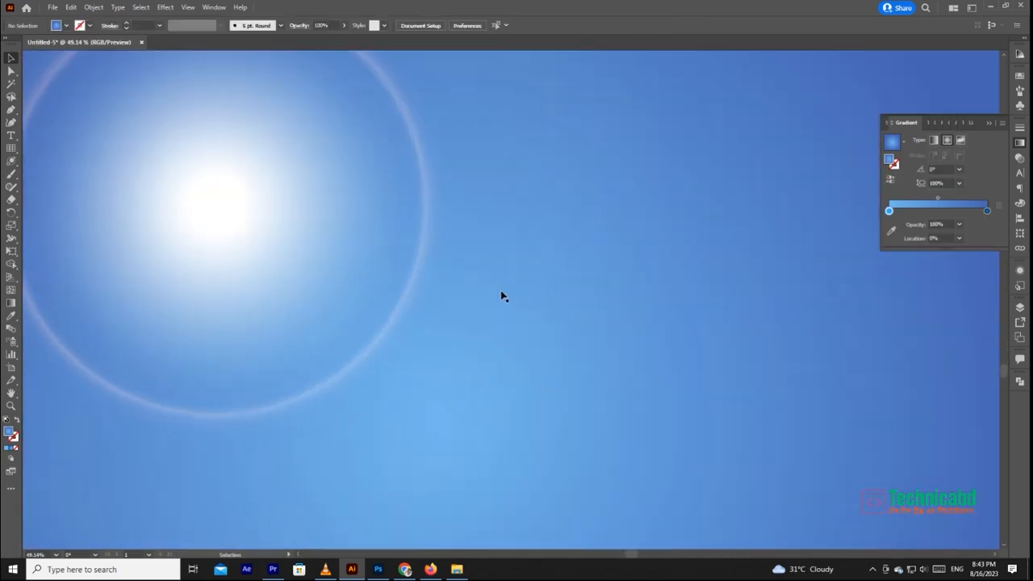
- Reposition the flare close to the centre of the gradient square
{"action": "scroll", "coordinate": [501, 296], "scroll_direction": "down", "scroll_amount": 4}
{"action": "key", "text": "z"}
{"action": "left_click_drag", "start_coordinate": [794, 344], "coordinate": [745, 376]}
{"action": "left_click_drag", "start_coordinate": [535, 309], "coordinate": [628, 361]}
{"action": "left_click", "coordinate": [439, 168]}
{"action": "left_click_drag", "start_coordinate": [530, 329], "coordinate": [526, 336]}
{"action": "left_click_drag", "start_coordinate": [777, 344], "coordinate": [609, 297]}
{"action": "left_click", "coordinate": [654, 334]}
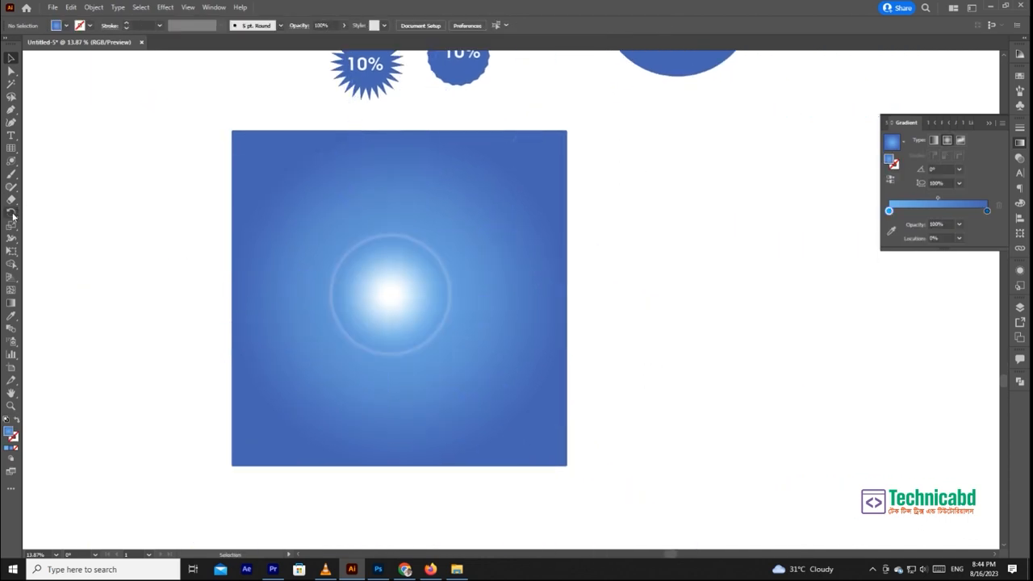
- Draw a many-pointed star with thin, ray-like points centred on the flare using the Star tool
{"action": "left_click", "coordinate": [12, 150]}
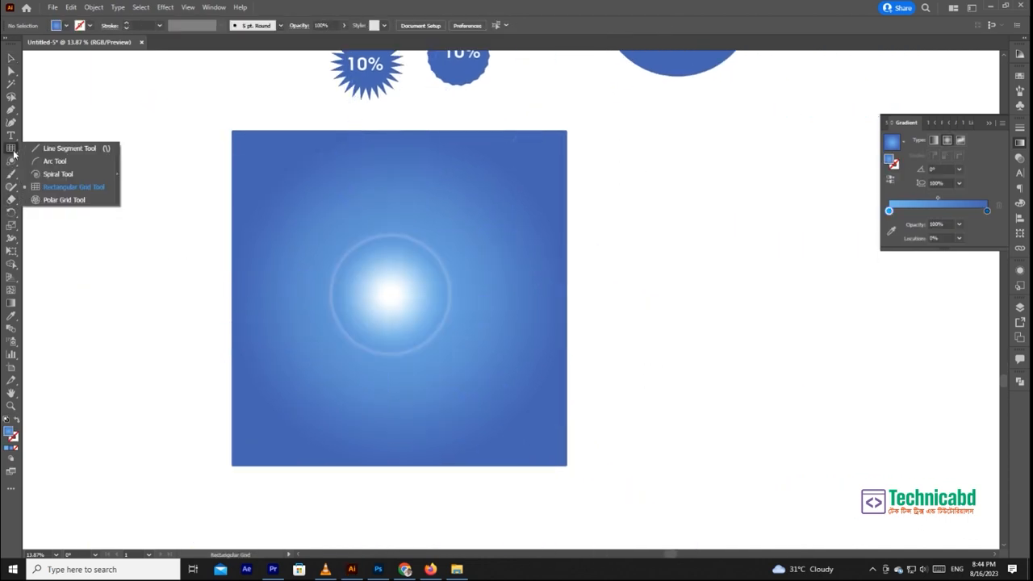
{"action": "left_click", "coordinate": [10, 161]}
{"action": "left_click", "coordinate": [49, 215]}
{"action": "mouse_move", "coordinate": [384, 291]}
{"action": "left_mouse_down"}
{"action": "mouse_move", "coordinate": [438, 344]}
{"action": "mouse_move", "coordinate": [384, 298]}
{"action": "left_mouse_up"}
{"action": "left_click", "coordinate": [11, 58]}
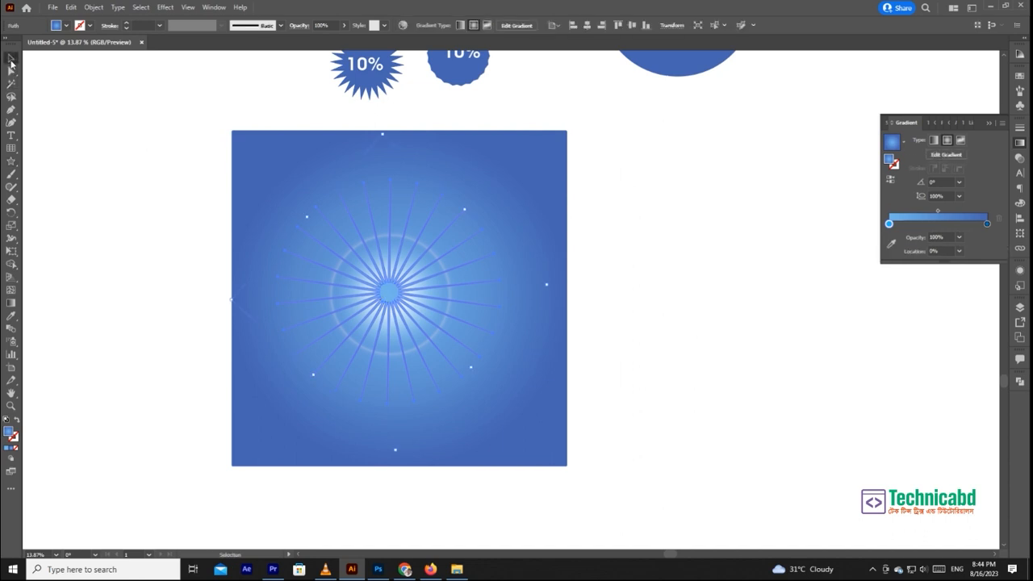
- Enlarge the thin-rayed star from its centre until its points extend beyond the gradient square
{"action": "left_click", "coordinate": [11, 317]}
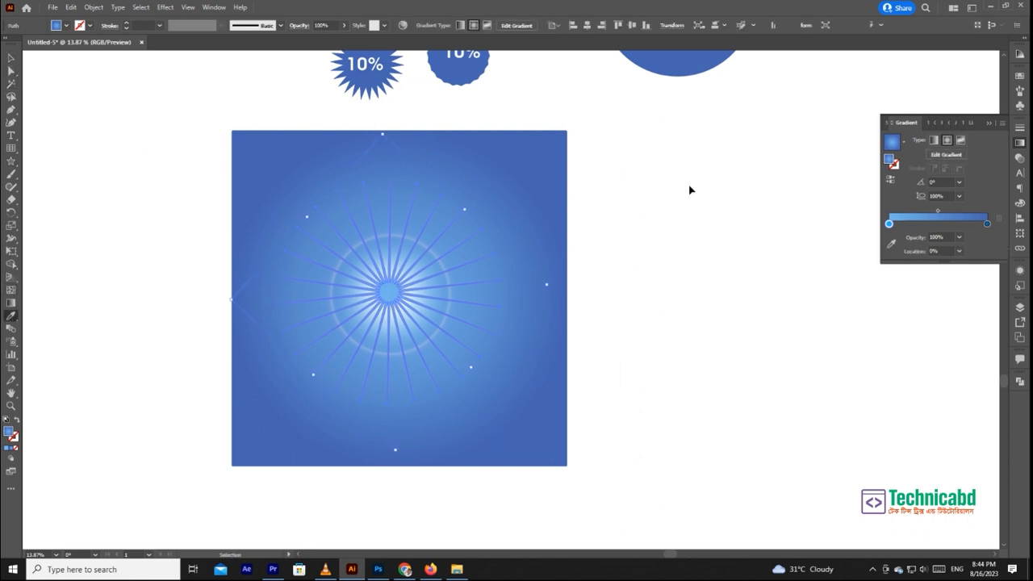
{"action": "left_click", "coordinate": [690, 186], "text": "ctrl"}
{"action": "left_click", "coordinate": [396, 280], "text": "ctrl"}
{"action": "left_click", "coordinate": [11, 59]}
{"action": "left_click_drag", "start_coordinate": [464, 211], "coordinate": [554, 152]}
{"action": "left_click", "coordinate": [683, 212]}
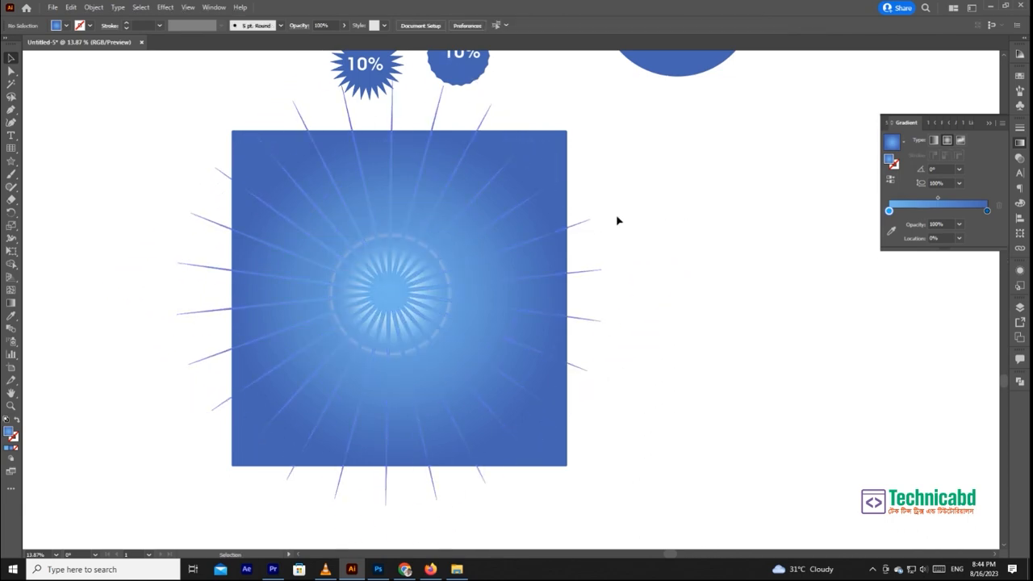
{"action": "scroll", "coordinate": [422, 346], "scroll_direction": "up", "scroll_amount": 5}
{"action": "scroll", "coordinate": [347, 339], "scroll_direction": "down", "scroll_amount": 5}
{"action": "left_click", "coordinate": [510, 324]}
{"action": "left_click", "coordinate": [627, 321]}
{"action": "scroll", "coordinate": [627, 320], "scroll_direction": "down", "scroll_amount": 3}
{"action": "left_click_drag", "start_coordinate": [519, 286], "coordinate": [554, 336]}
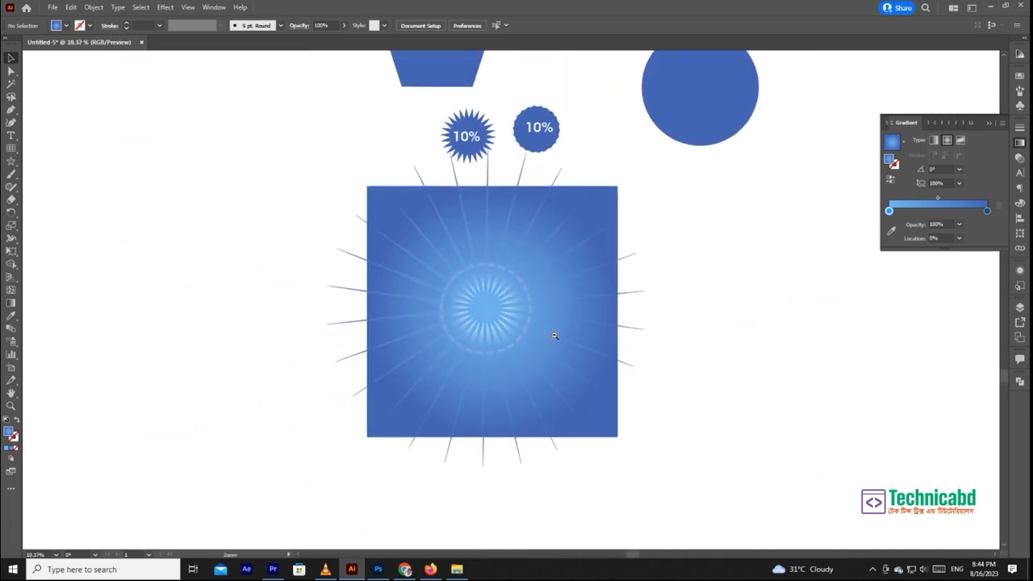
{"action": "left_click", "coordinate": [13, 162]}
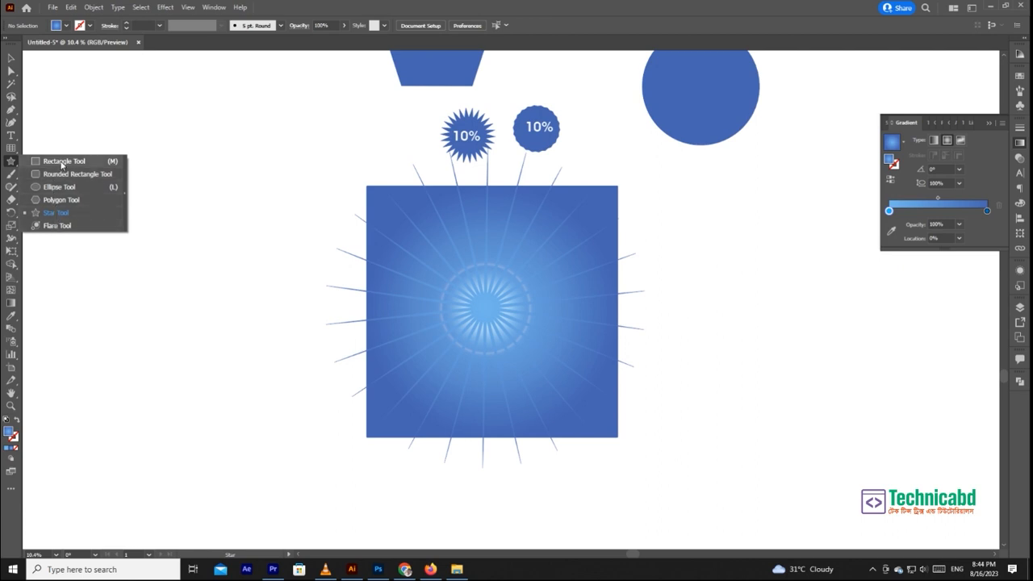
{"action": "key", "text": "v"}
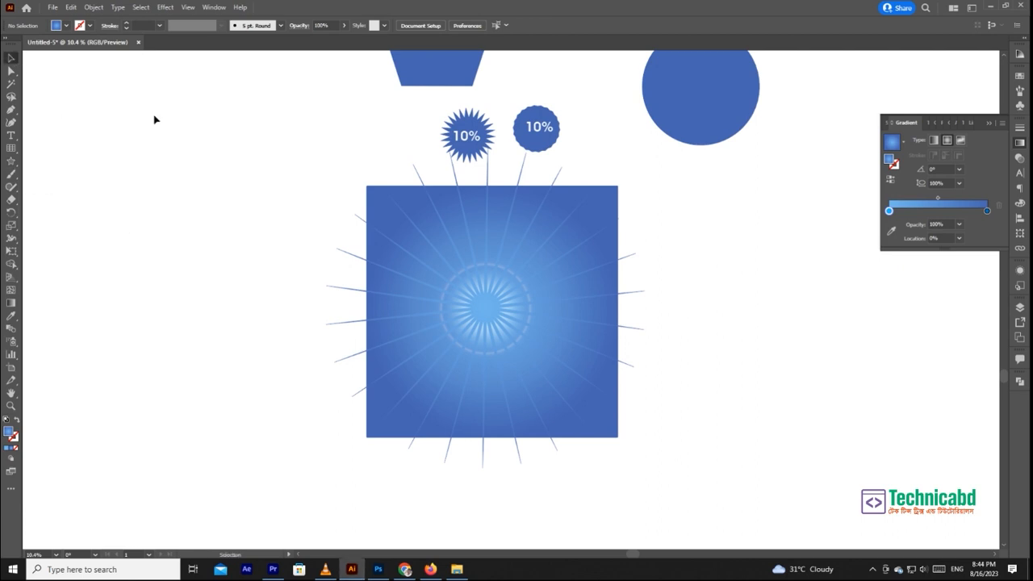
- Select all the drawn shapes on the artboard together
{"action": "left_click_drag", "start_coordinate": [640, 232], "coordinate": [600, 290]}
{"action": "scroll", "coordinate": [643, 260], "scroll_direction": "down", "scroll_amount": 2}
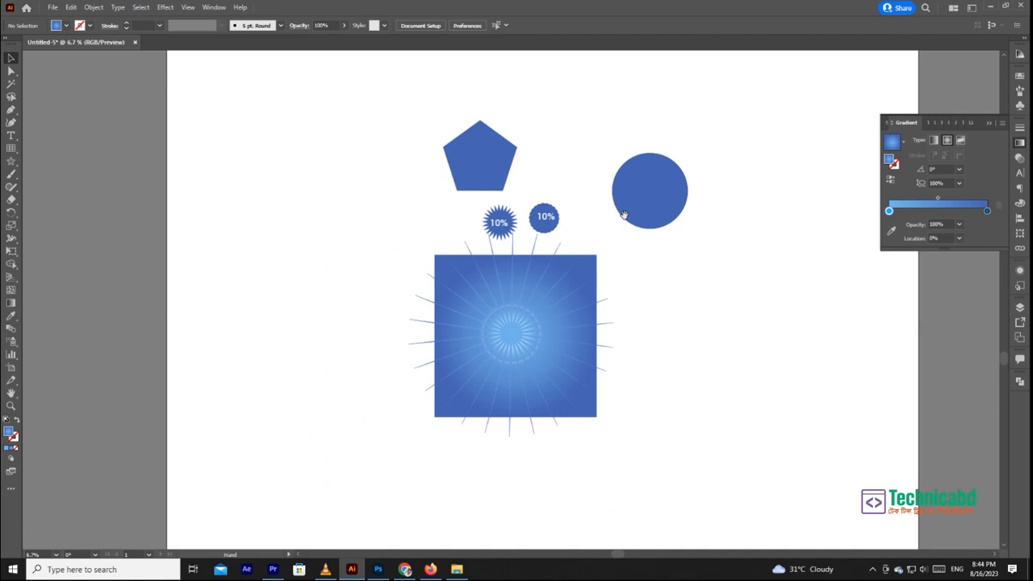
{"action": "left_click_drag", "start_coordinate": [732, 111], "coordinate": [363, 448]}
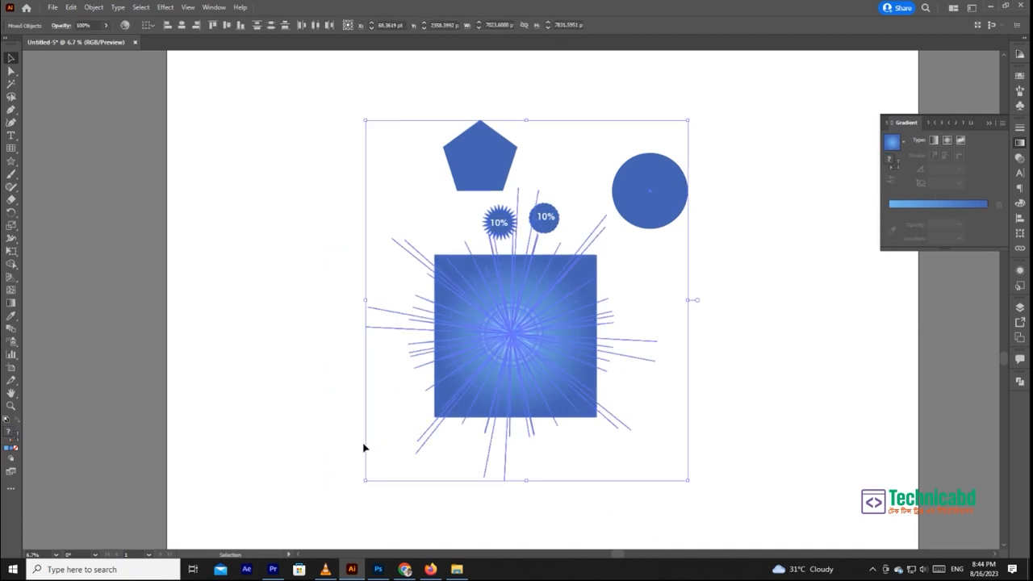
{"action": "left_click", "coordinate": [616, 467]}
{"action": "left_click_drag", "start_coordinate": [744, 484], "coordinate": [384, 116]}
{"action": "left_click_drag", "start_coordinate": [320, 116], "coordinate": [722, 486]}
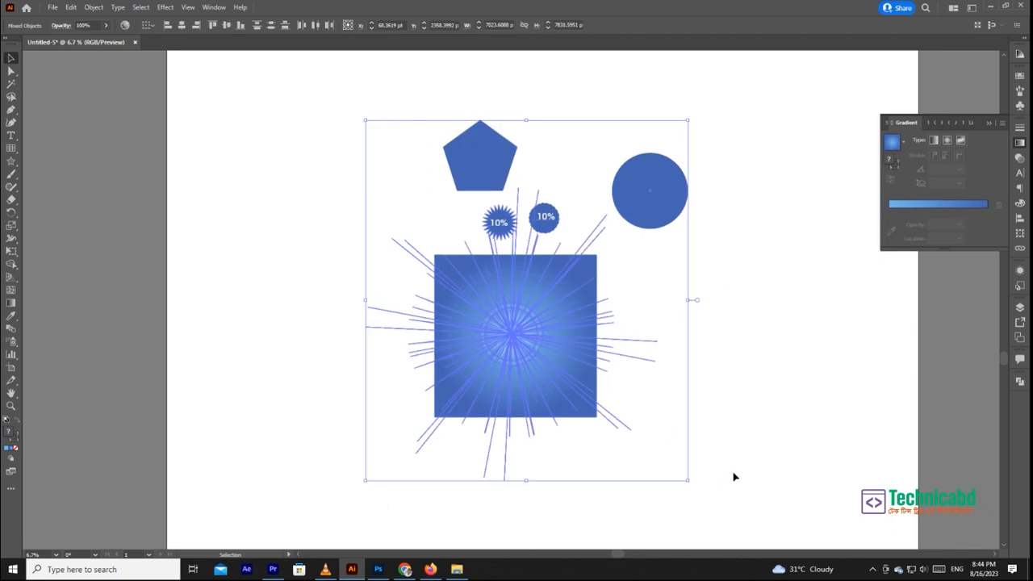